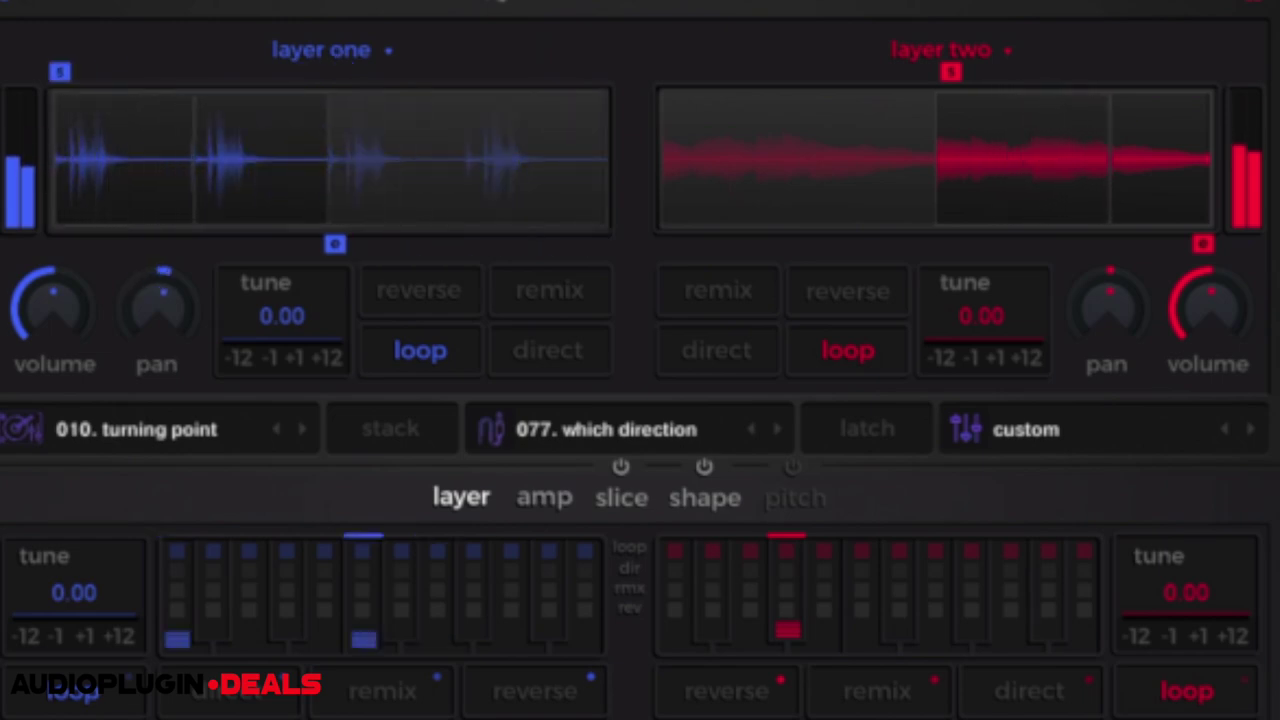
drag(50, 318, 126, 409)
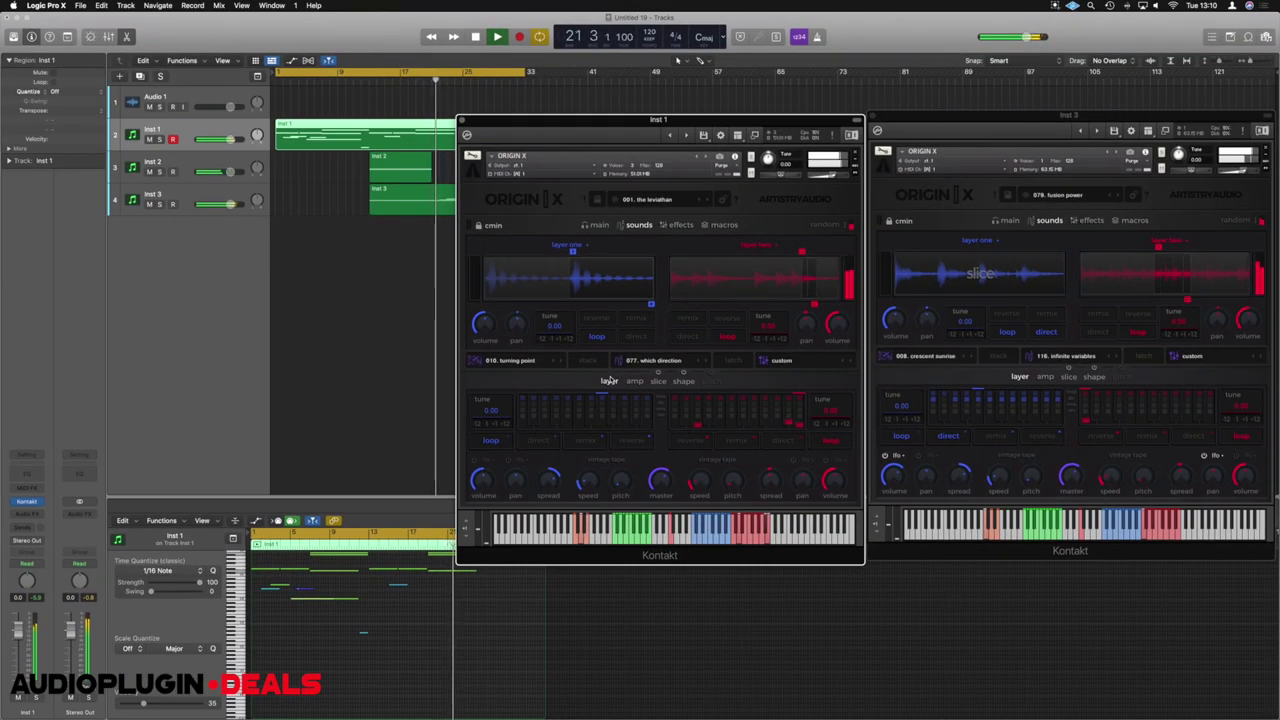
- Stop playback and audition the Inst 1 Origin X samples on the blue and red zones of its on-screen keyboard
key(space)
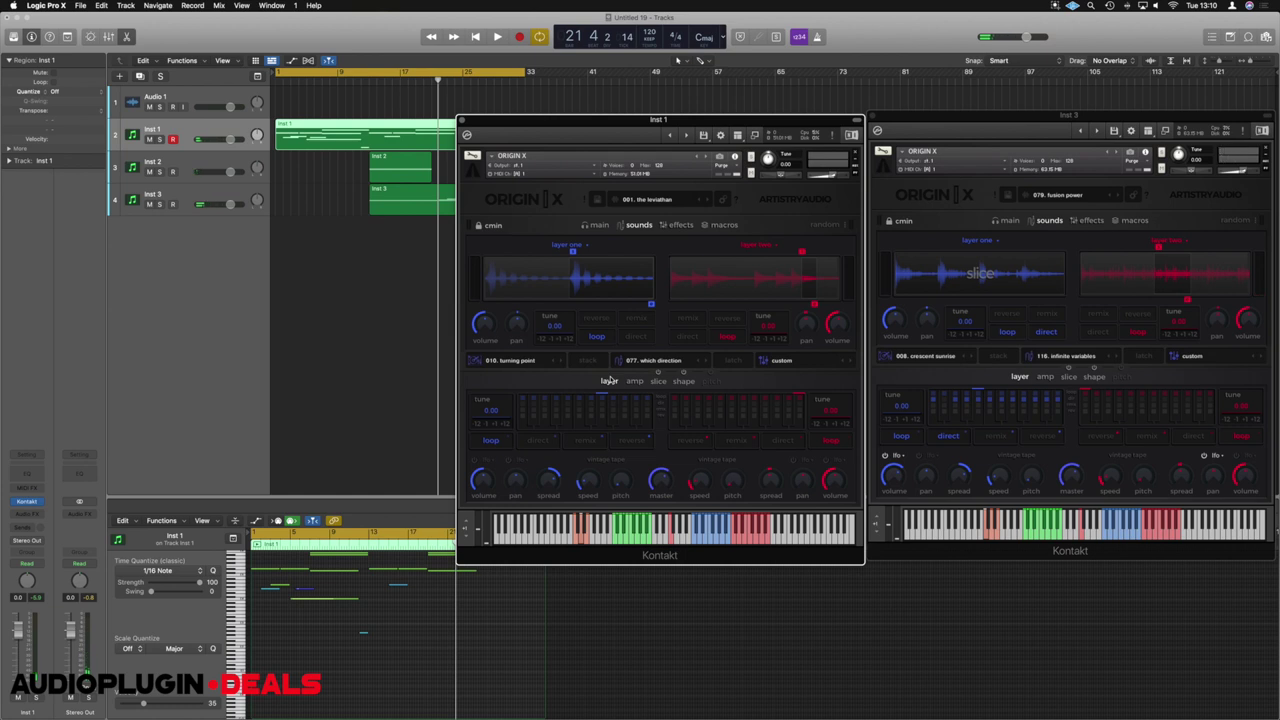
drag(567, 121, 673, 90)
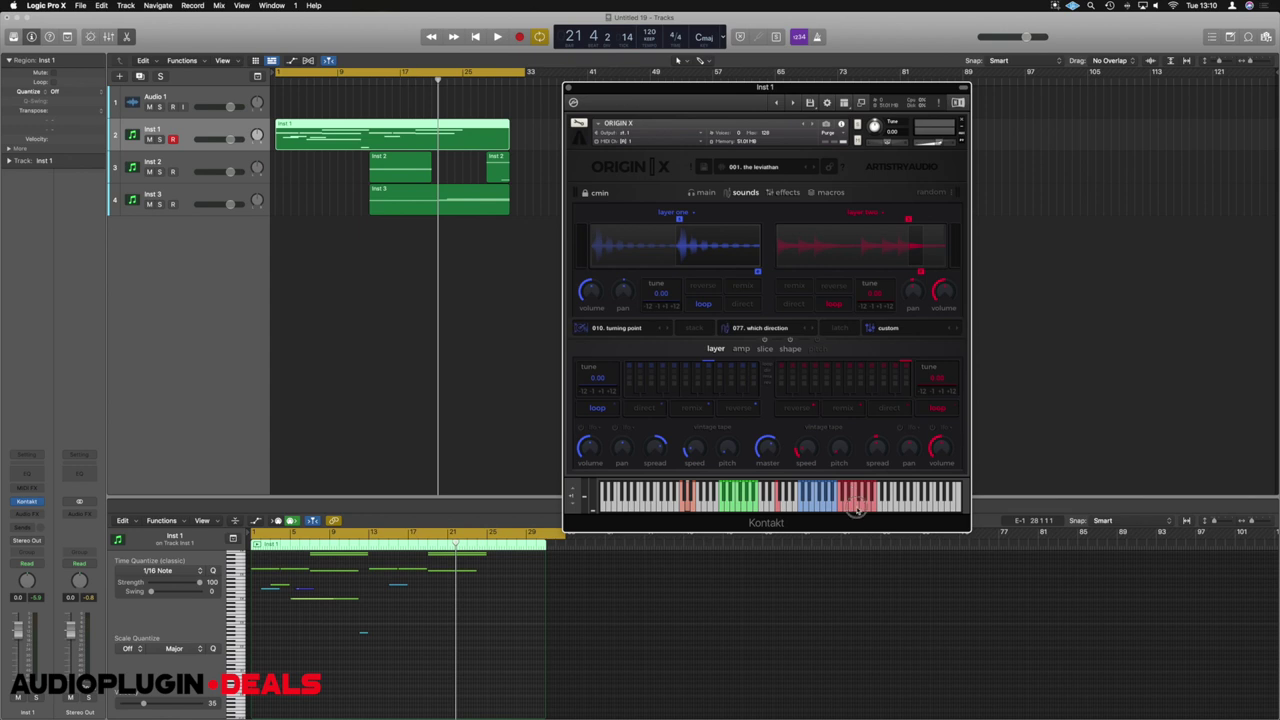
click(822, 510)
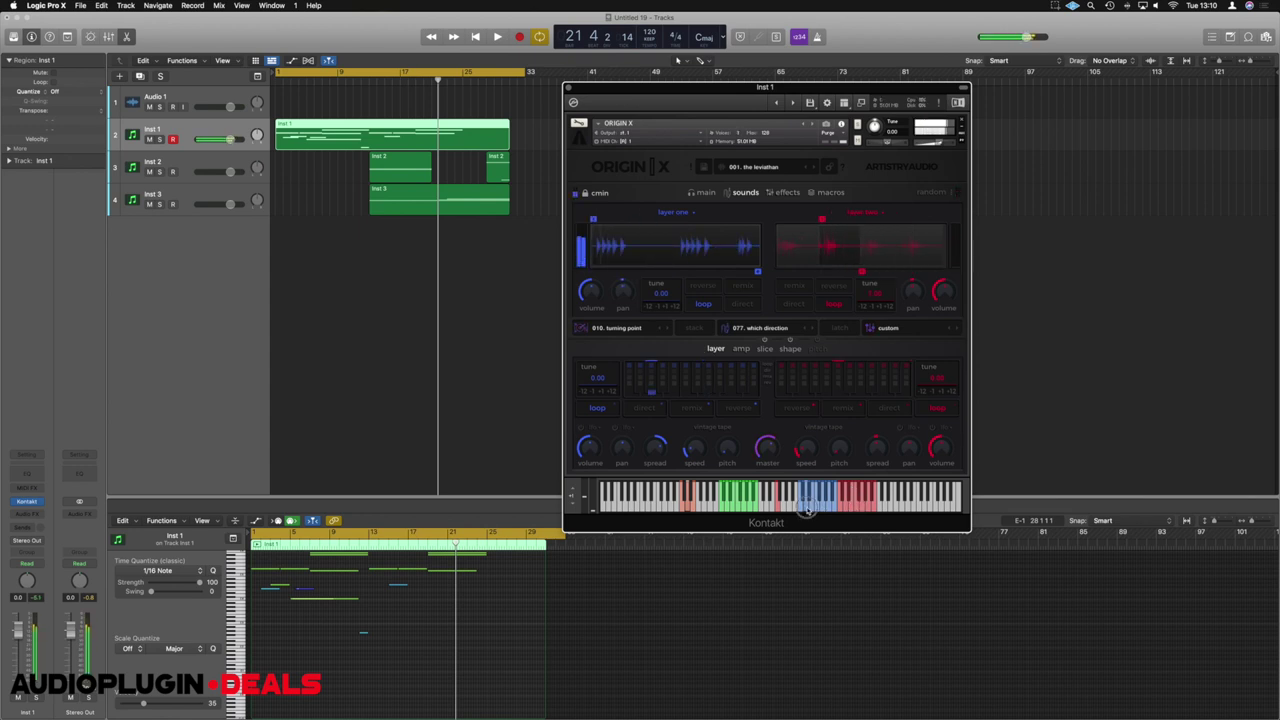
click(846, 511)
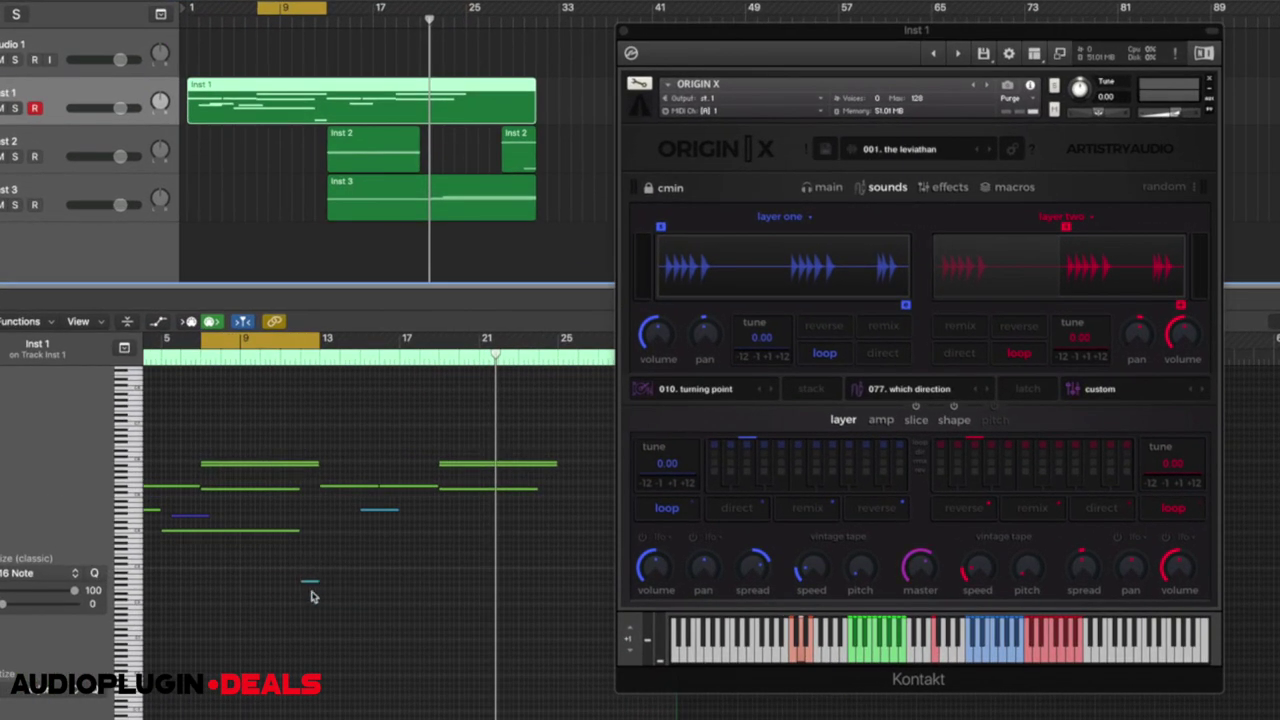
- Extend the end of the cycle range to about bar 15 and start playback
drag(326, 12, 358, 12)
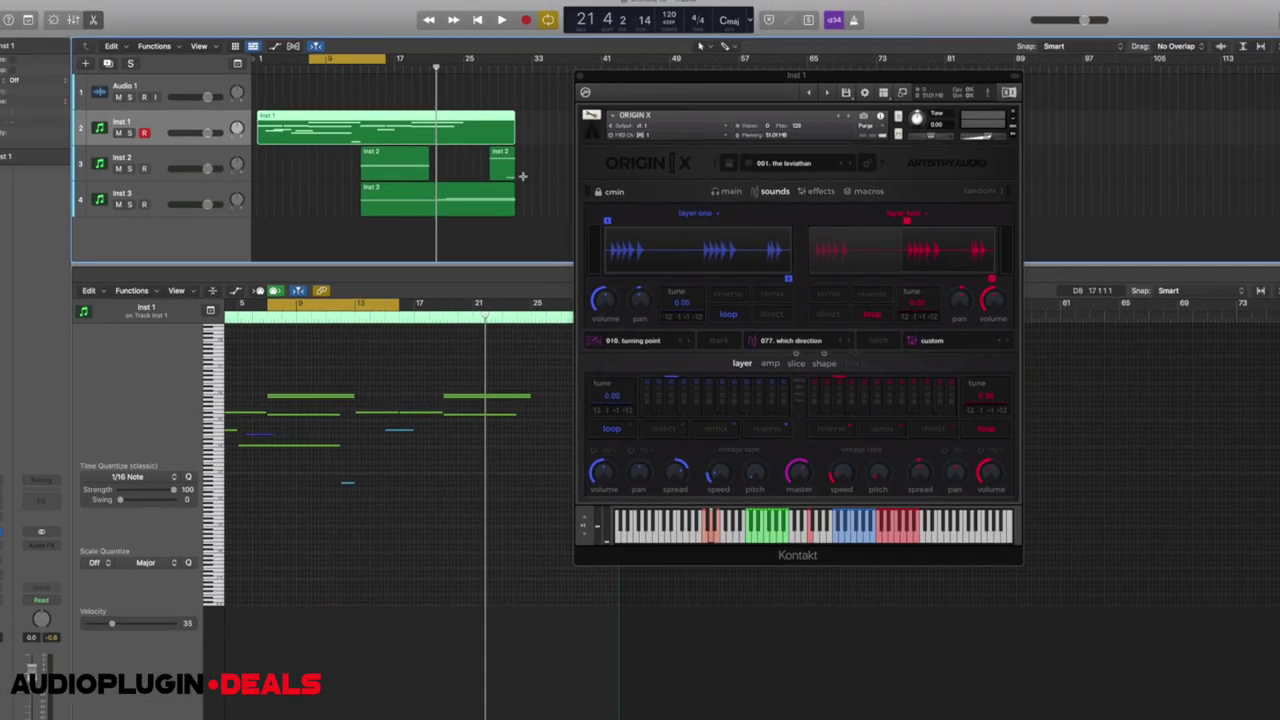
key(space)
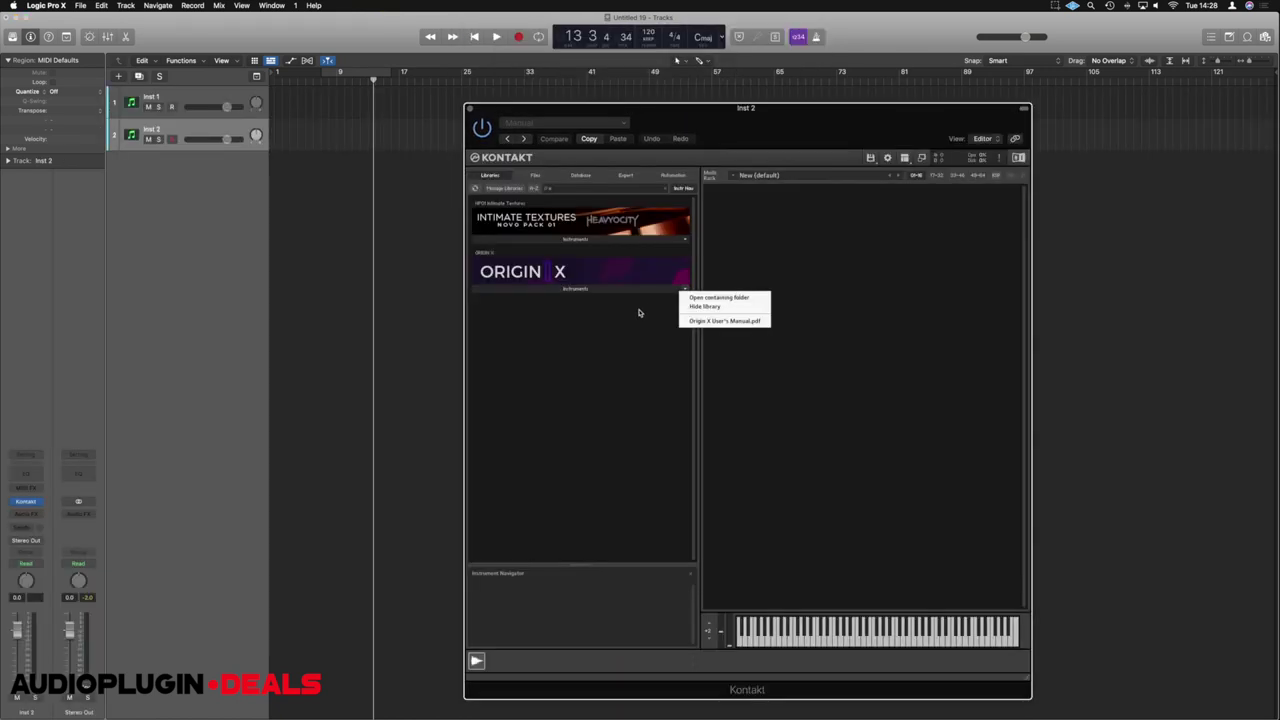
- List the Origin X library's instruments in Kontakt and load ORIGIN X.nki
click(634, 295)
click(591, 290)
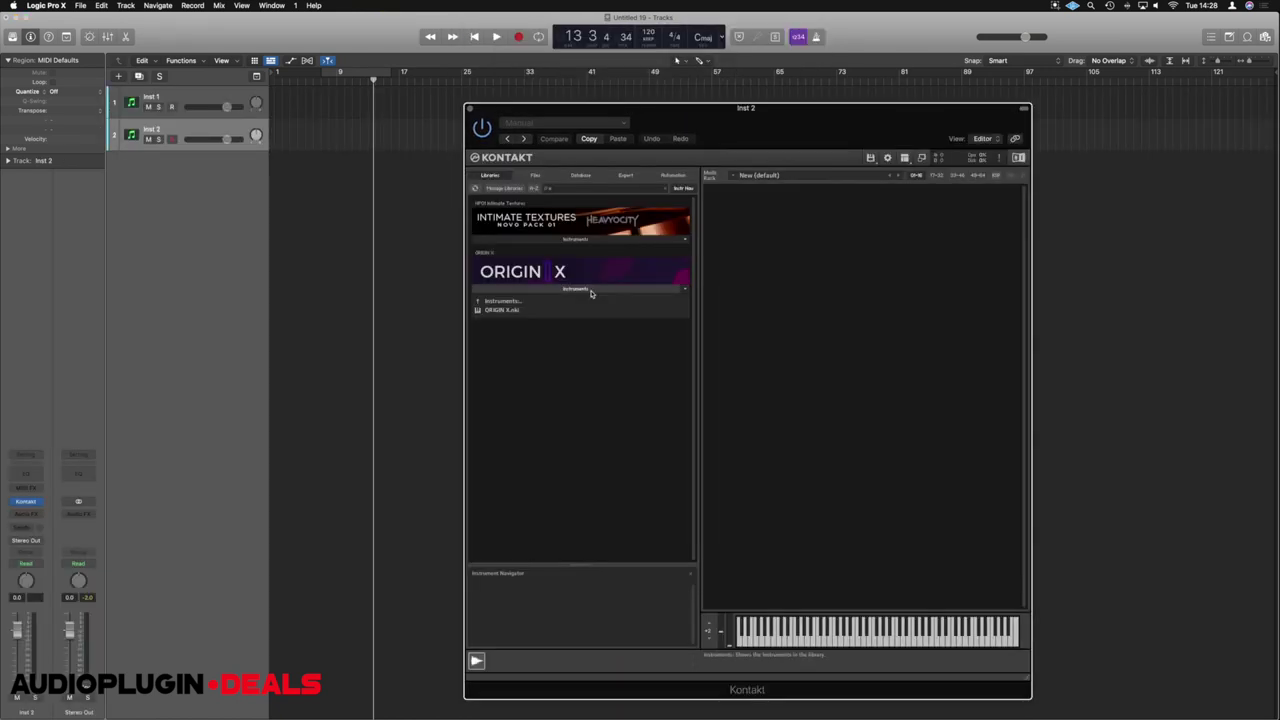
double_click(492, 311)
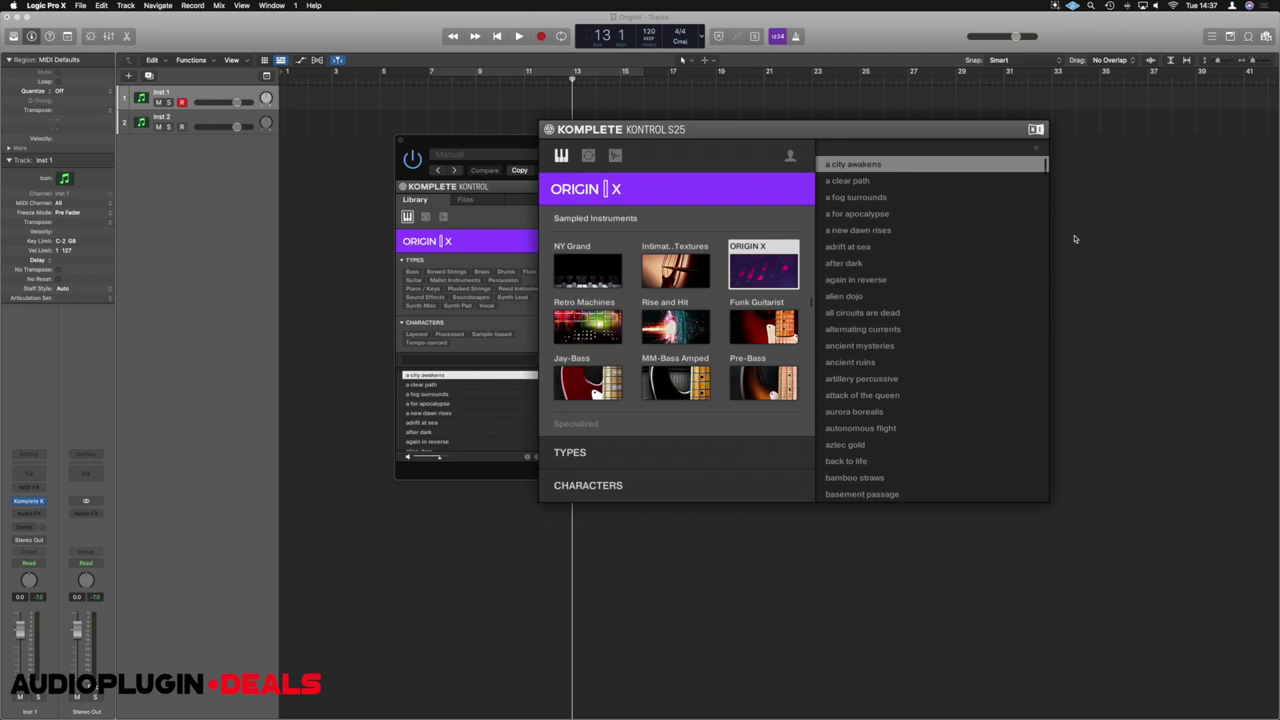
- Browse through the Origin X presets in Komplete Kontrol as far as "end times party" and load it
key(Down)
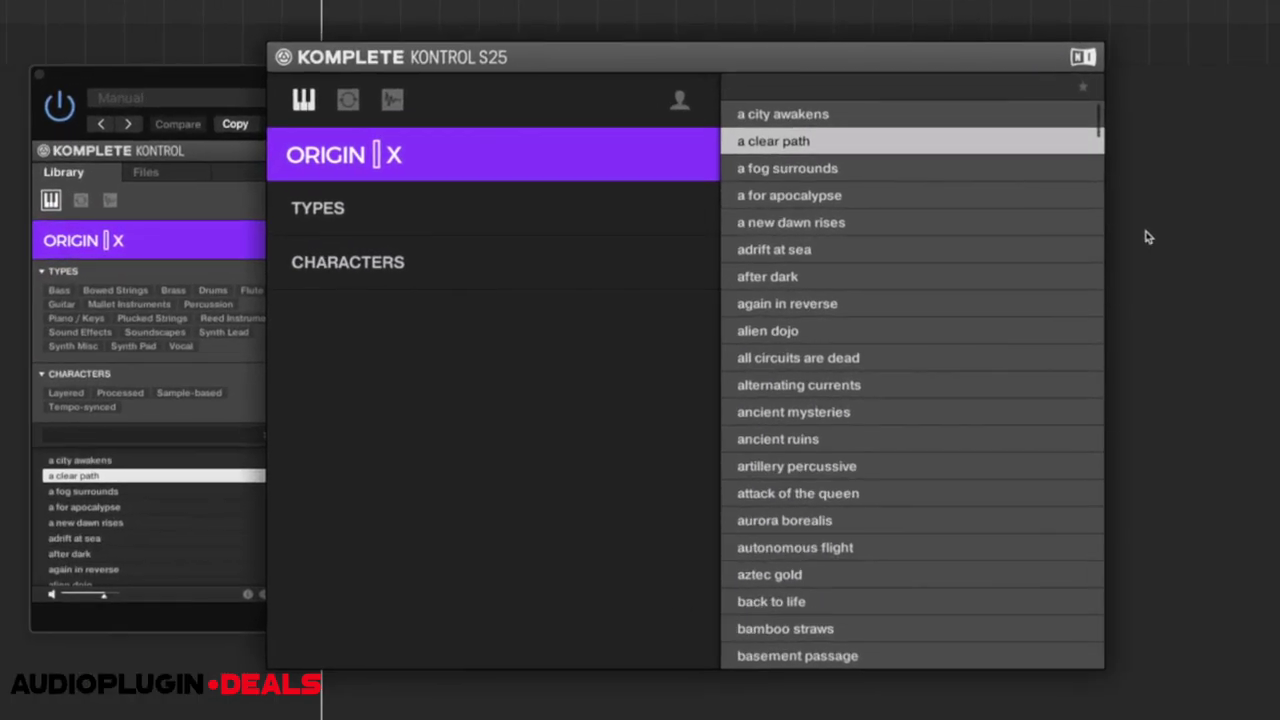
key(Down)
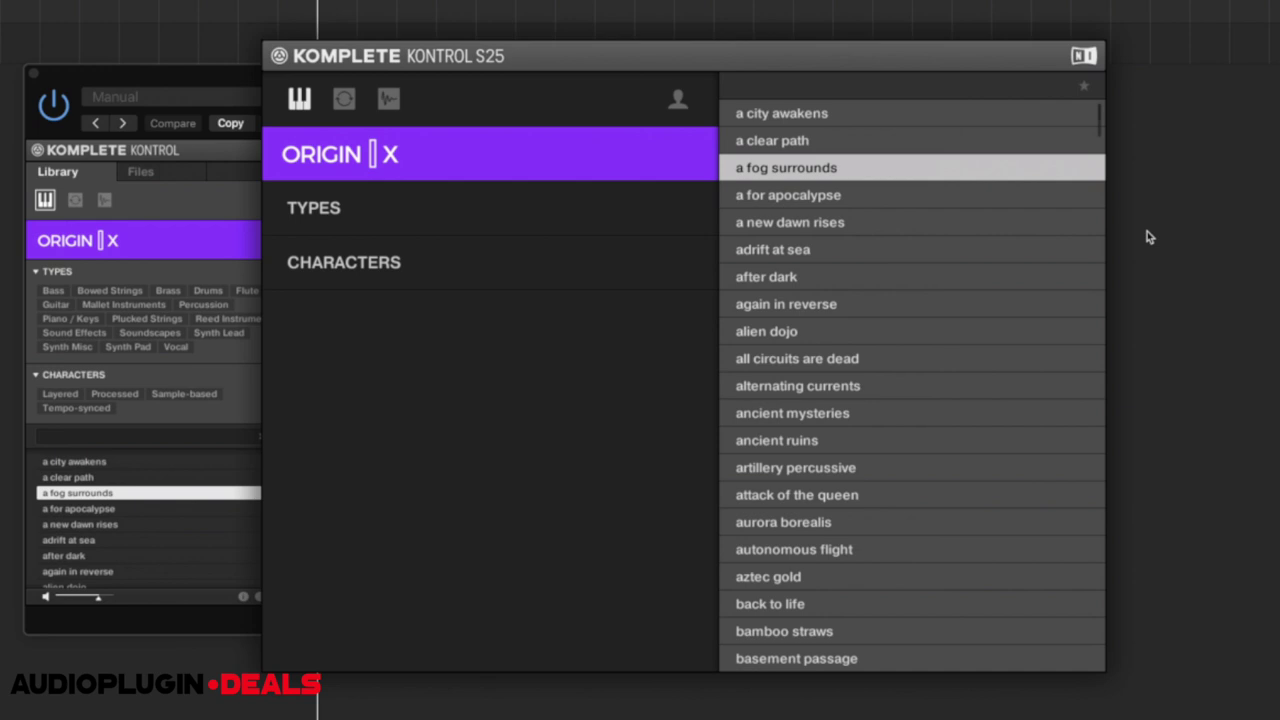
key(Down)
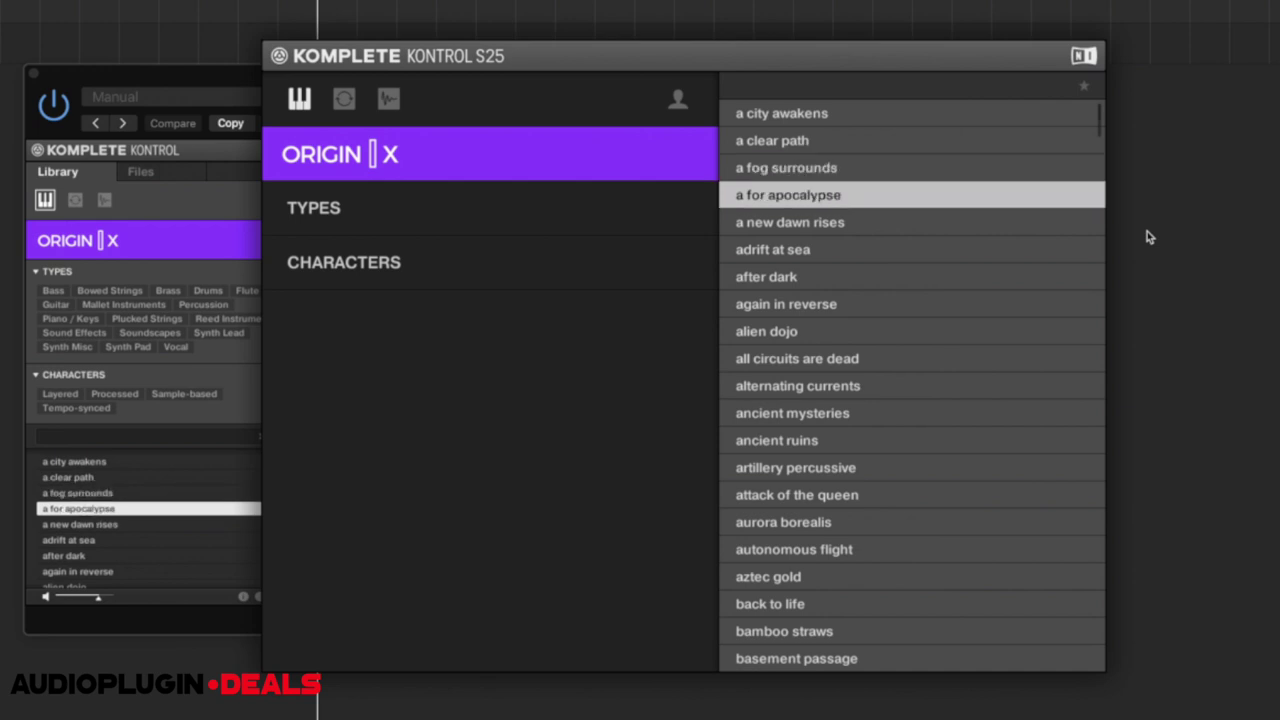
key(Down)
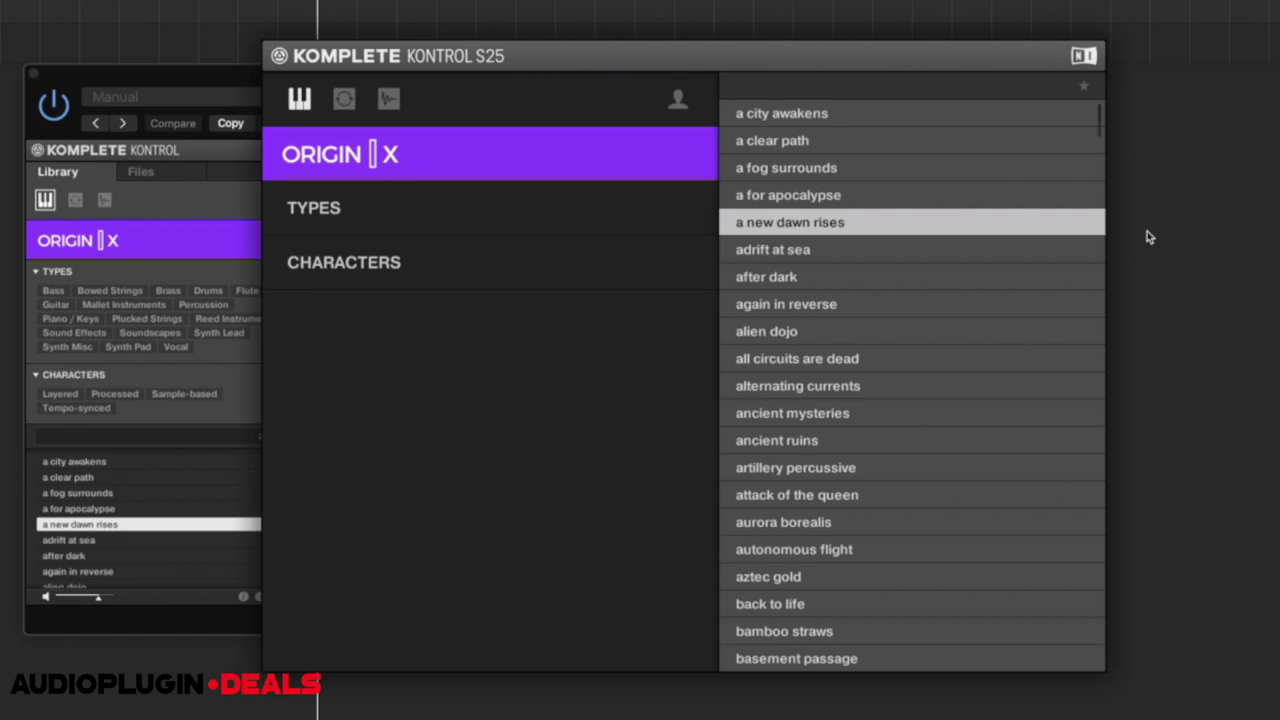
key(Down)
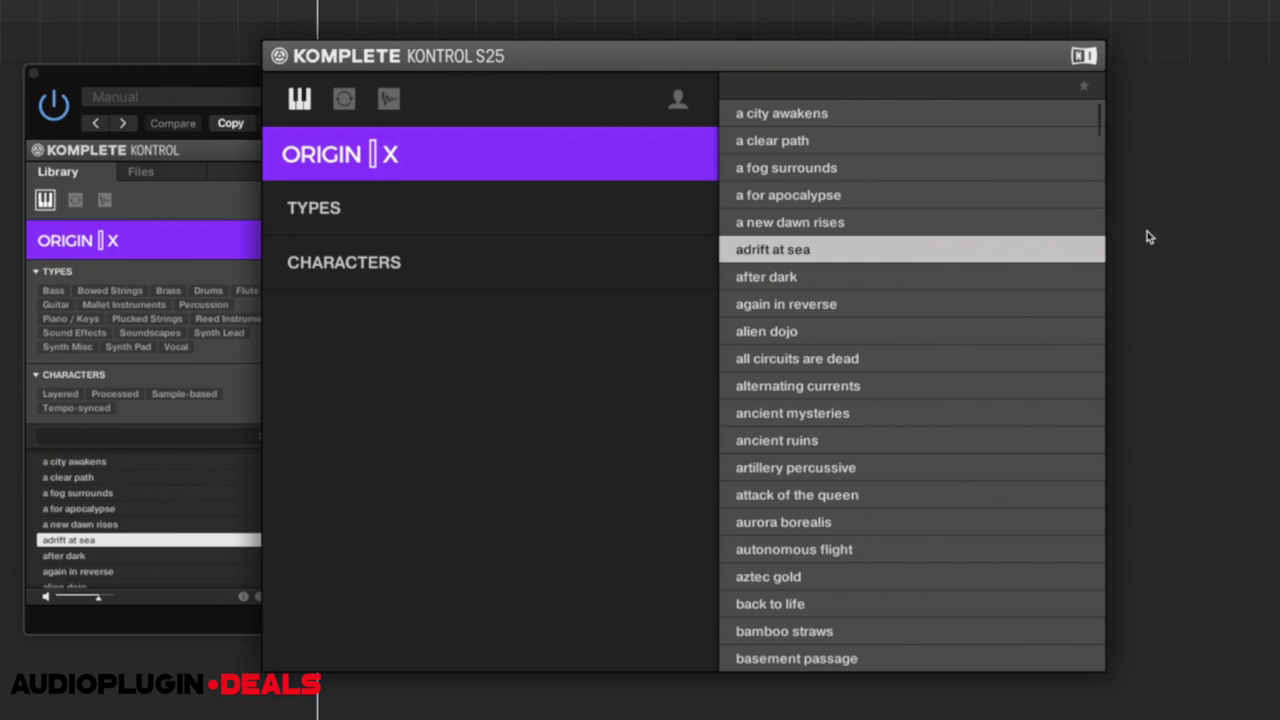
key(Down)
key(Down)
key(Down)
key(Down)
key(Down)
key(Down)
key(Down)
key(Down)
key(Down)
key(Down)
key(Down)
key(Down)
key(Down)
key(Down)
key(Down)
key(Down)
key(Down)
key(Down)
key(Down)
key(Down)
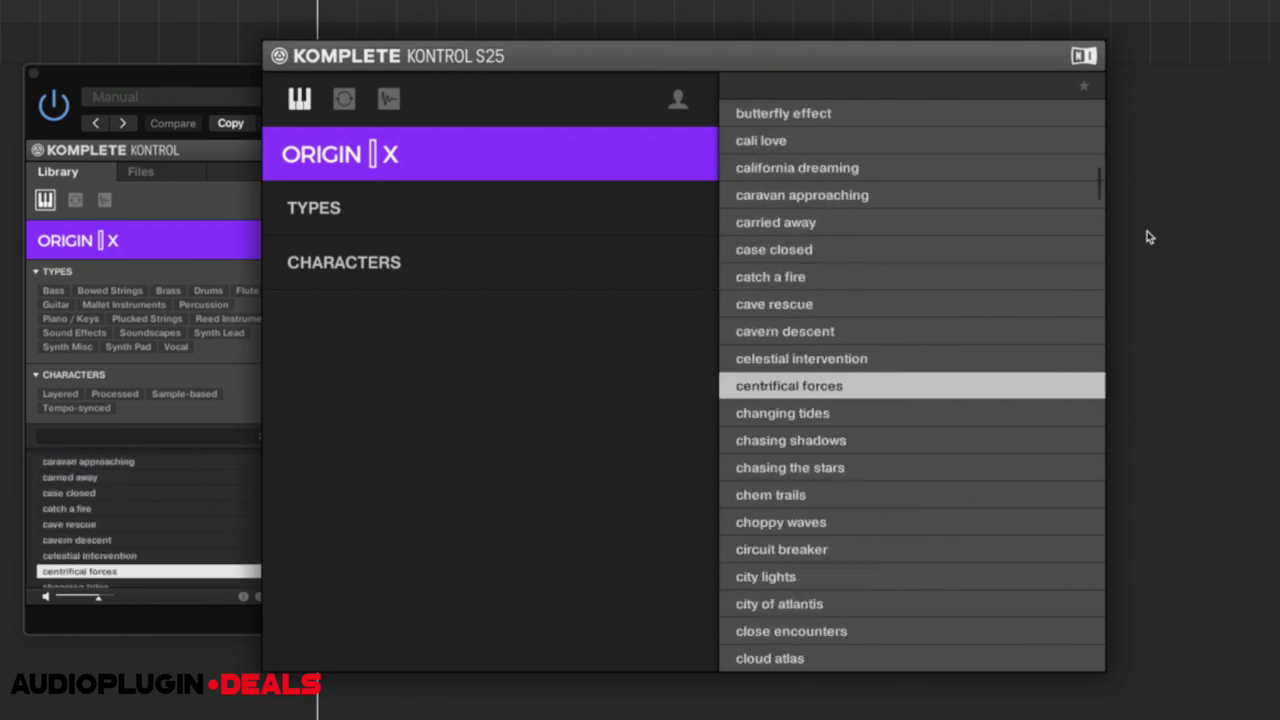
key(Down)
key(Down)
key(Down)
key(Down)
key(Down)
key(Down)
key(Down)
key(Down)
key(Down)
key(Down)
key(Down)
key(Down)
key(Down)
key(Down)
key(Down)
key(Down)
key(Down)
key(Down)
key(Down)
key(Down)
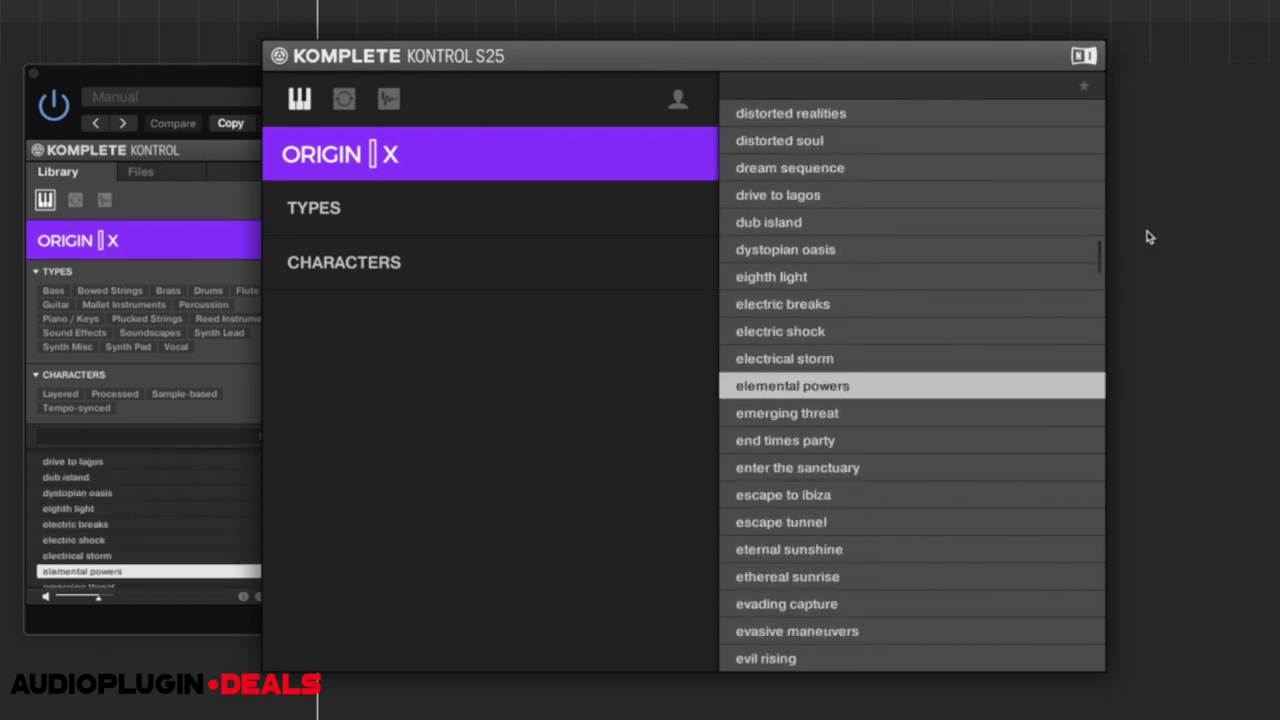
key(Down)
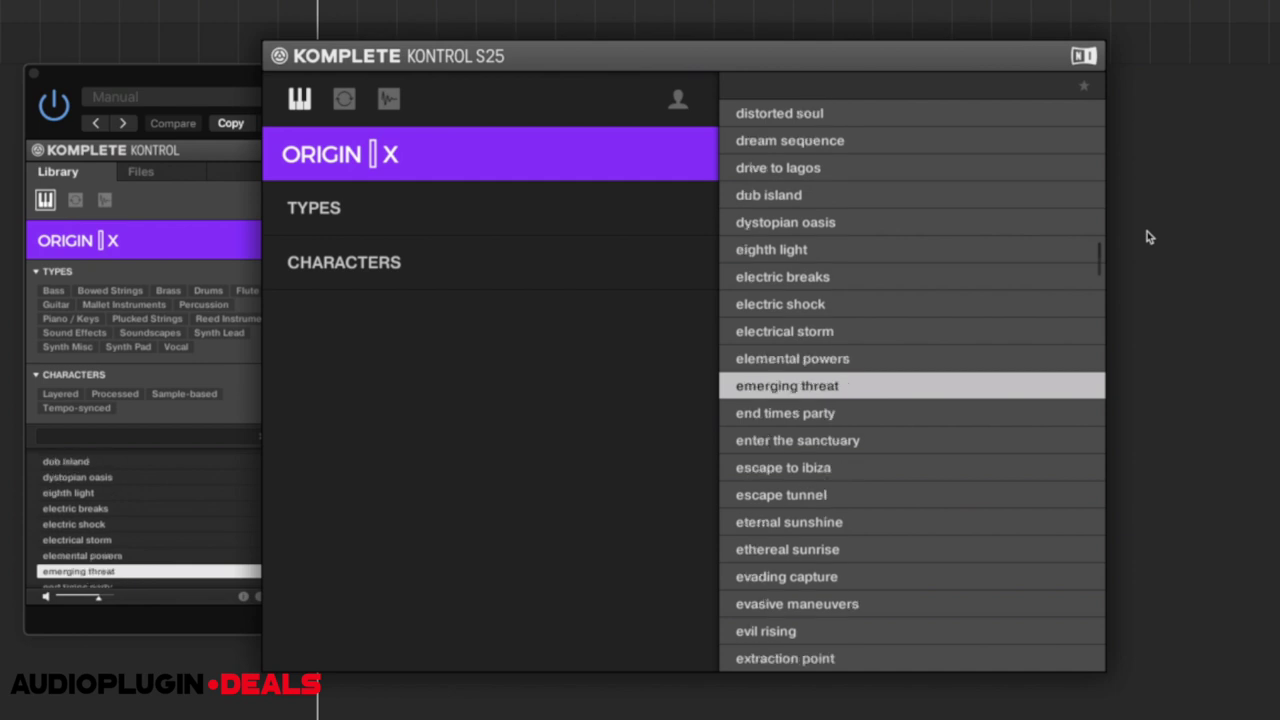
key(Down)
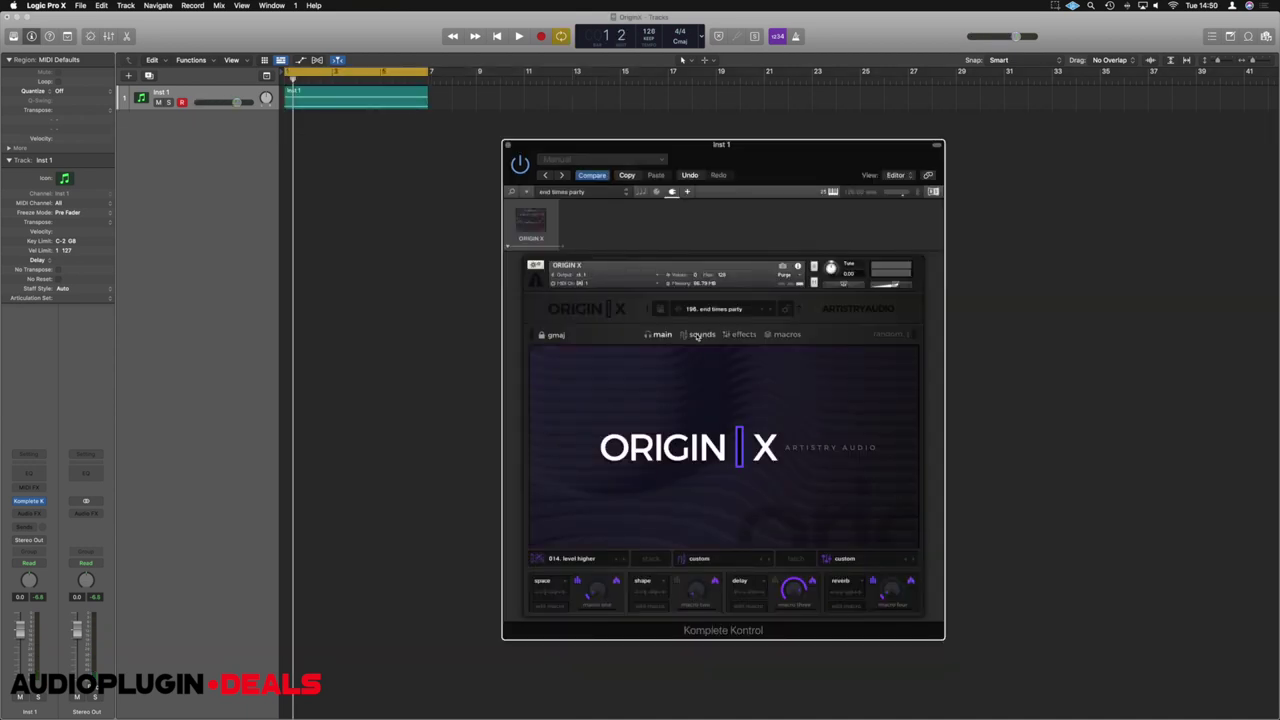
- Play the Inst 1 region and zoom the tracks area out horizontally and vertically, toggling the instrument window's visibility
key(z)
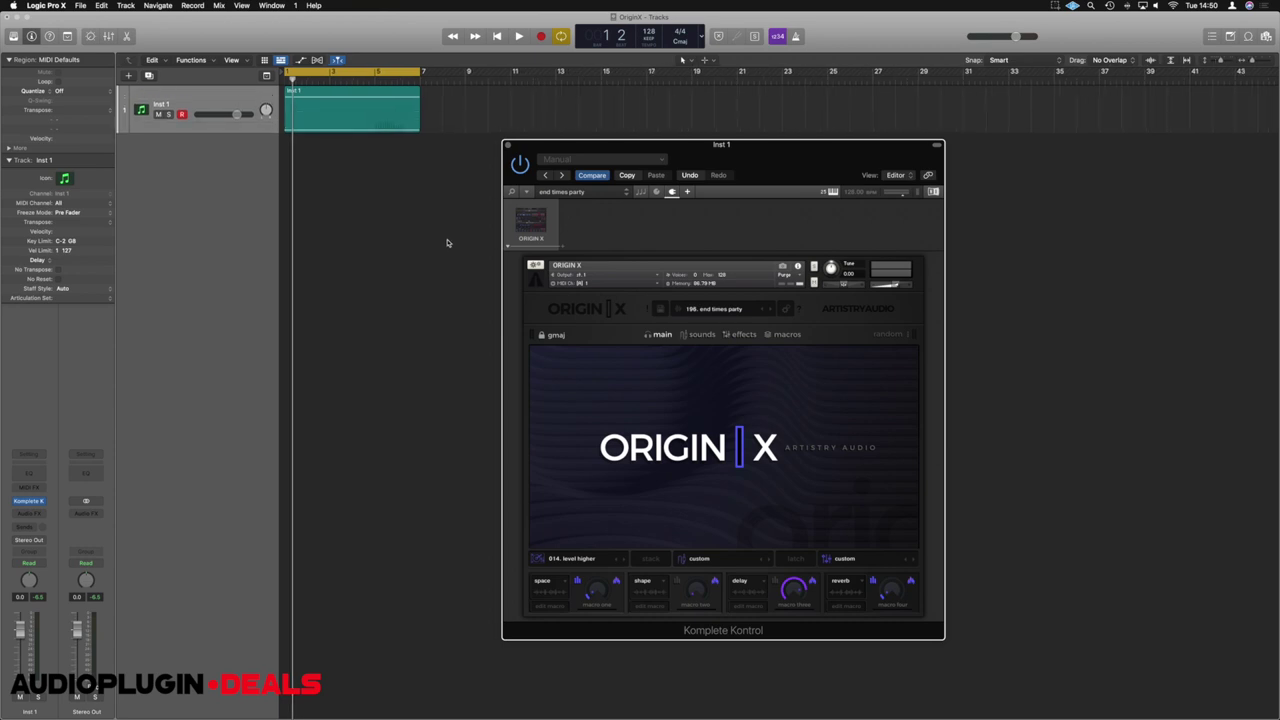
key(space)
key(super+Left)
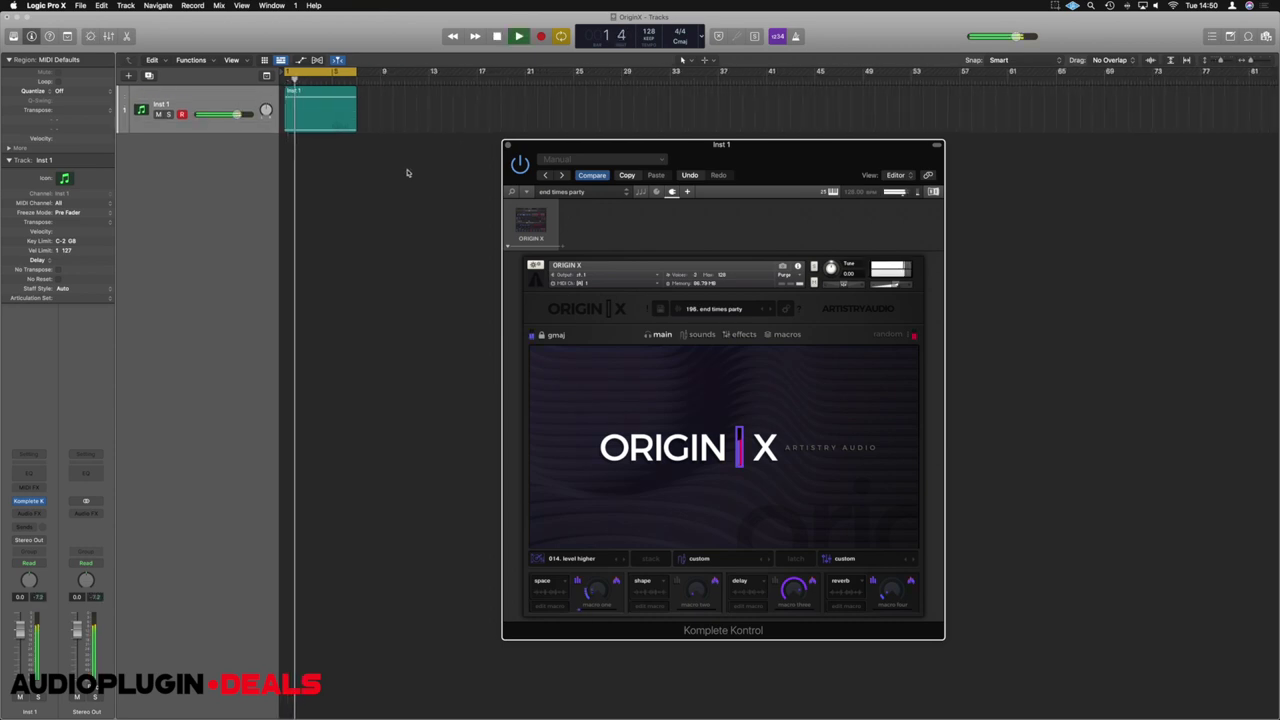
key(super+Left)
key(v)
key(super+Up)
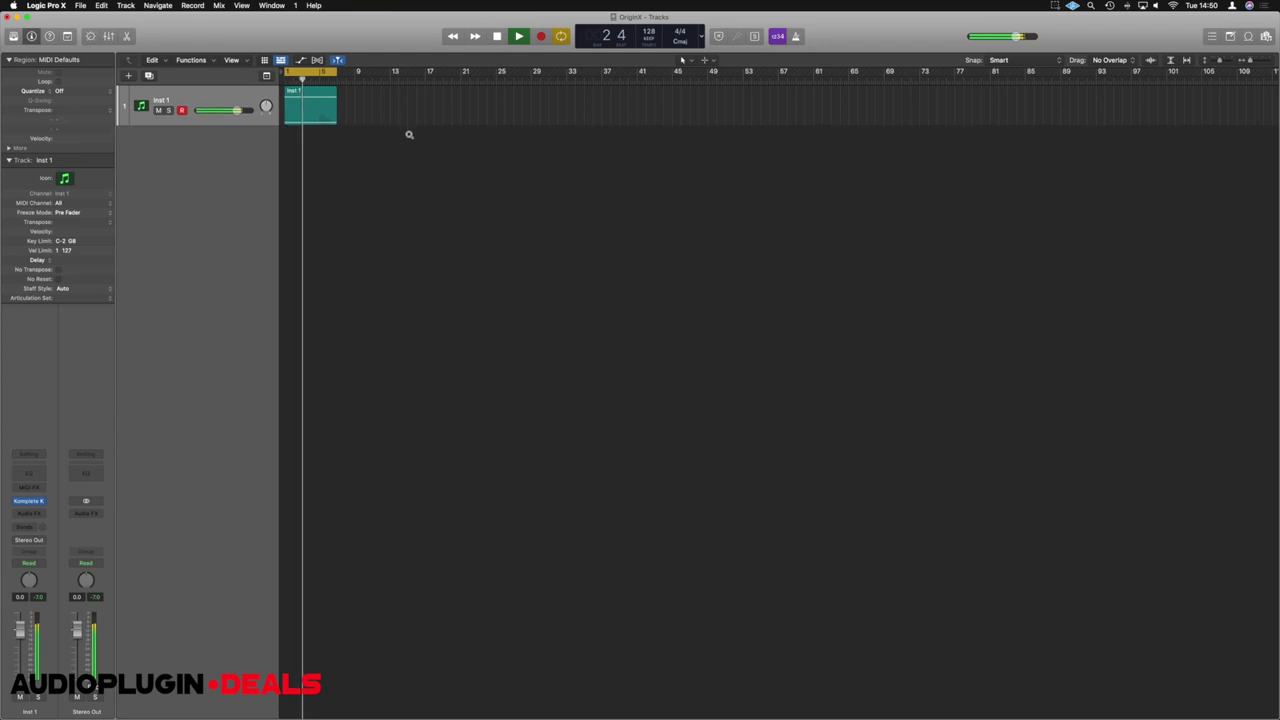
key(super+Up)
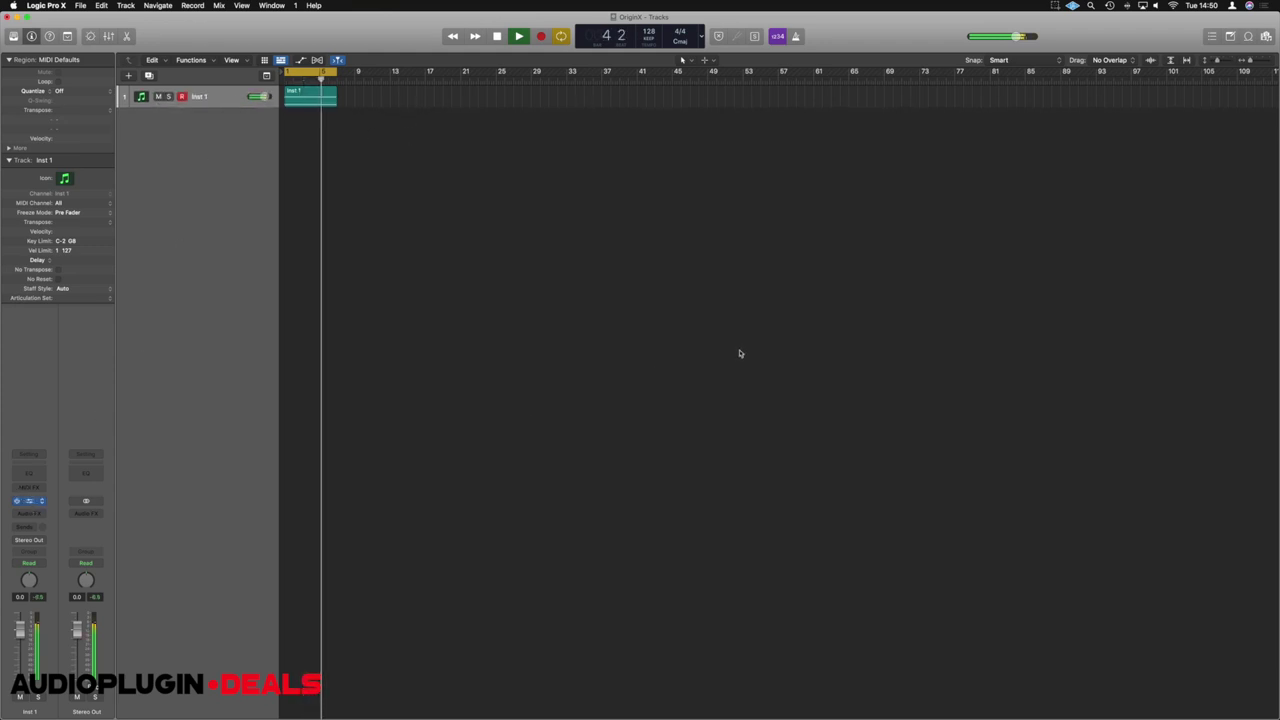
key(v)
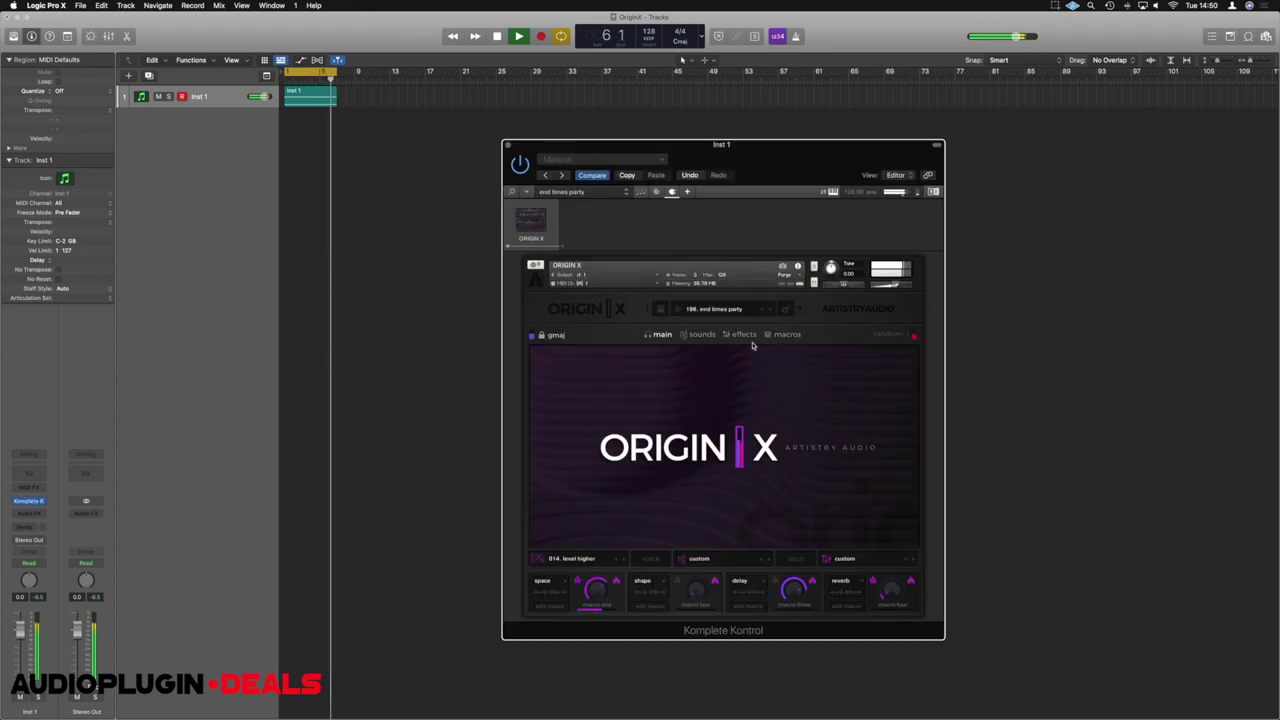
- Lower the volumes of layer two and layer one on Origin X's sounds page and stop playback
click(701, 334)
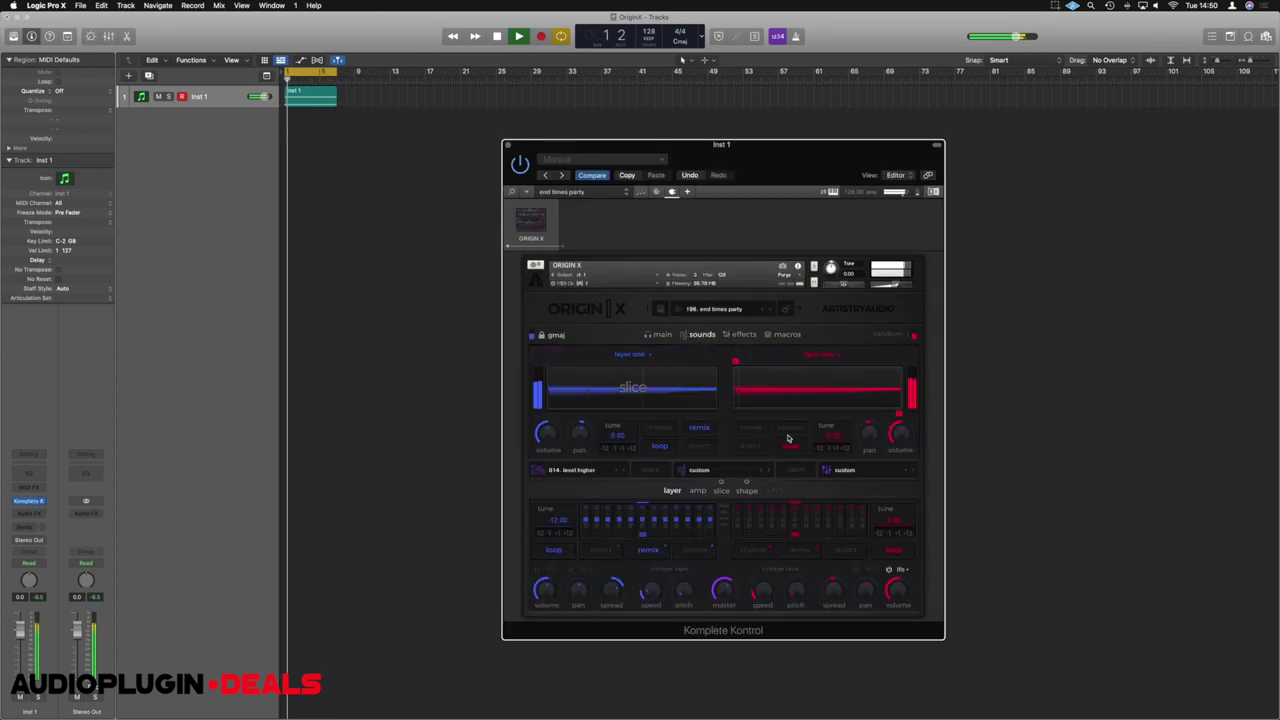
drag(898, 435, 902, 468)
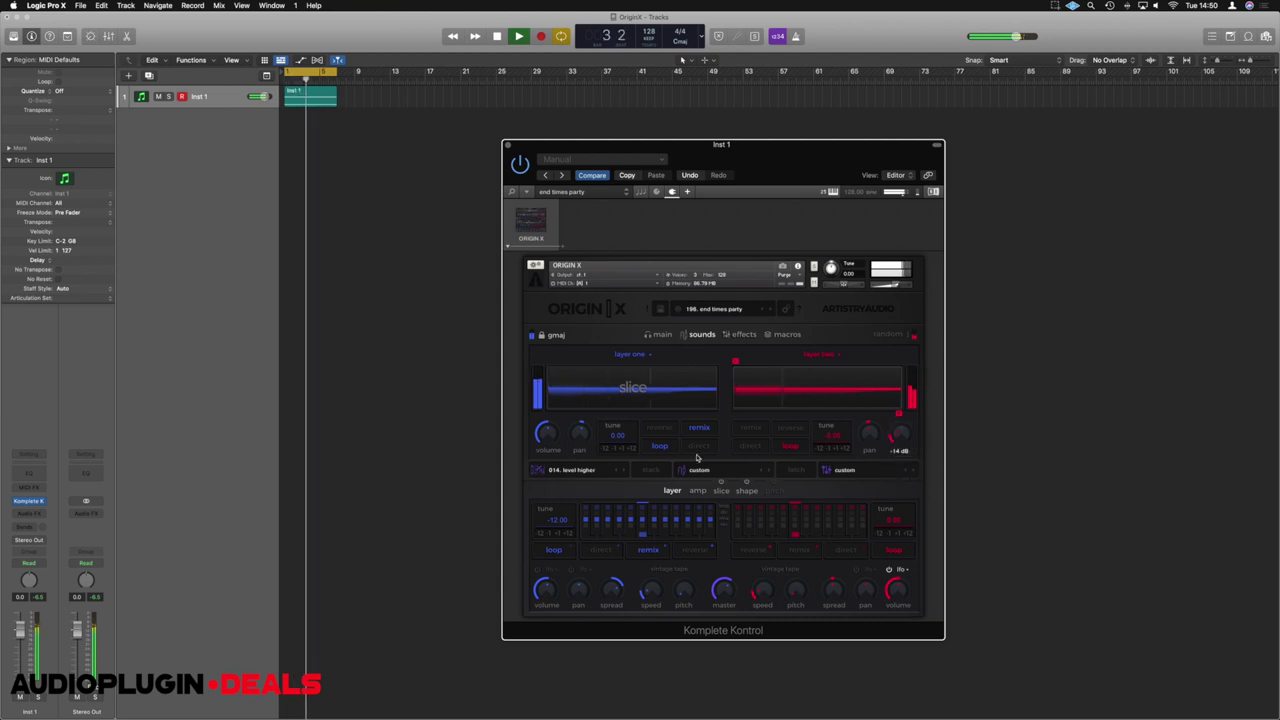
drag(545, 432, 545, 502)
drag(898, 435, 897, 440)
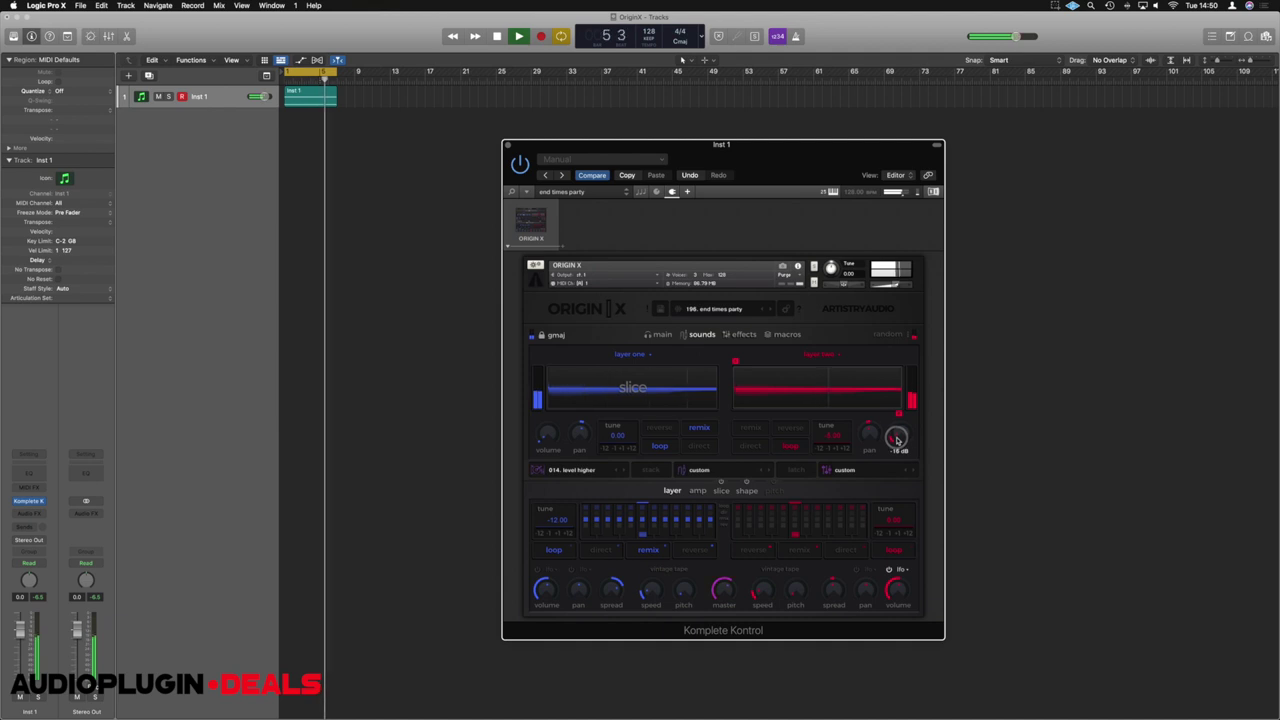
key(space)
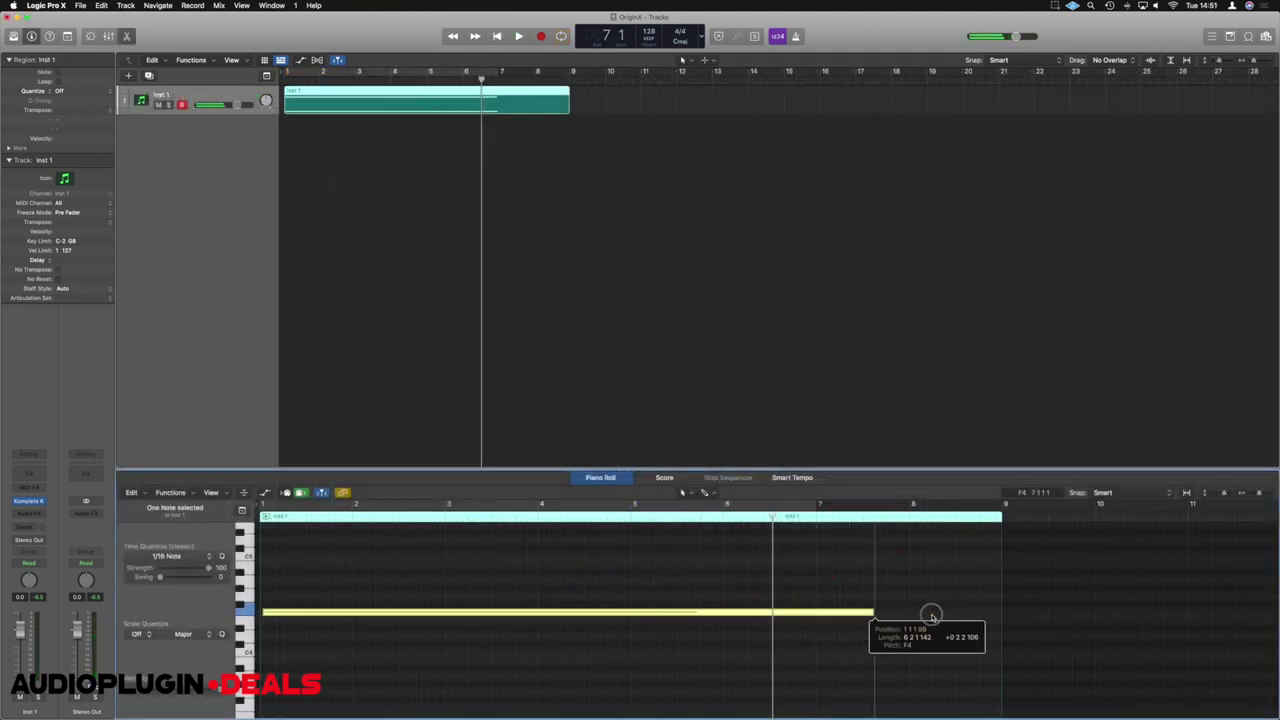
- Lengthen the F4 note to the start of bar 9 and draw a two-bar note from bar 9 to 11 in the Inst 1 region
drag(929, 614, 1000, 624)
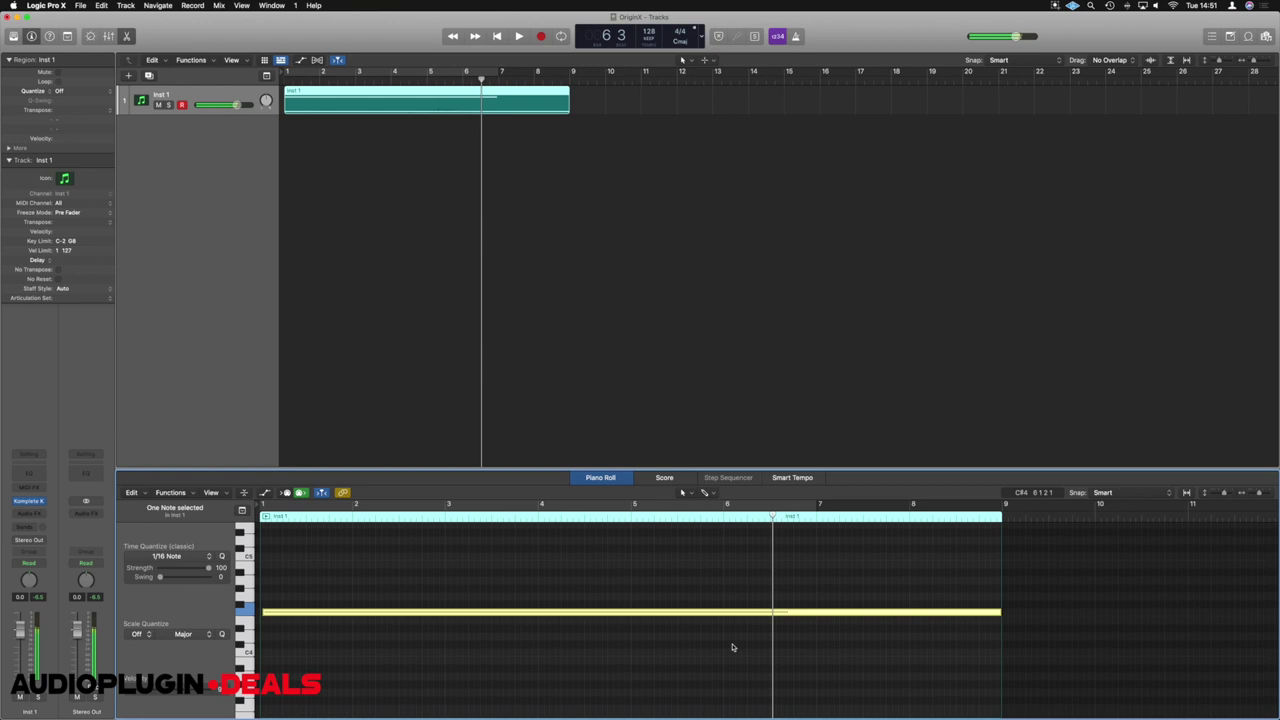
scroll(732, 647, right, 2)
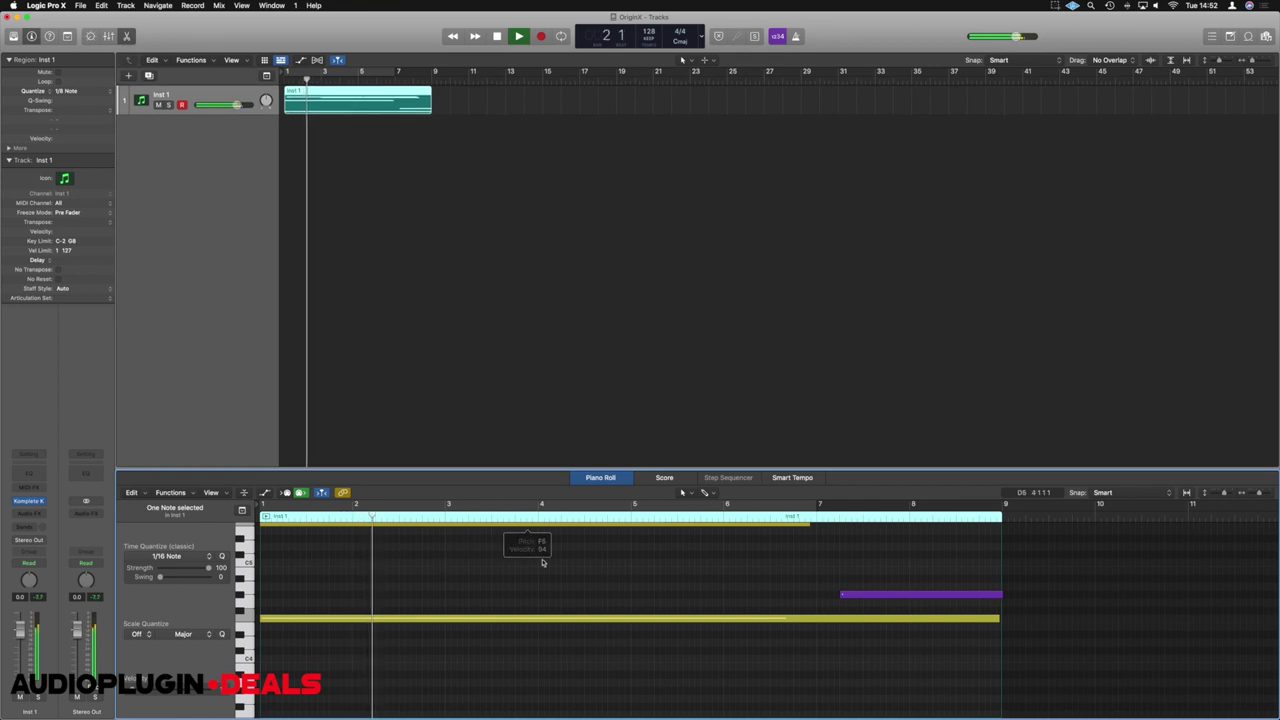
scroll(543, 561, down, 5)
scroll(545, 561, down, 3)
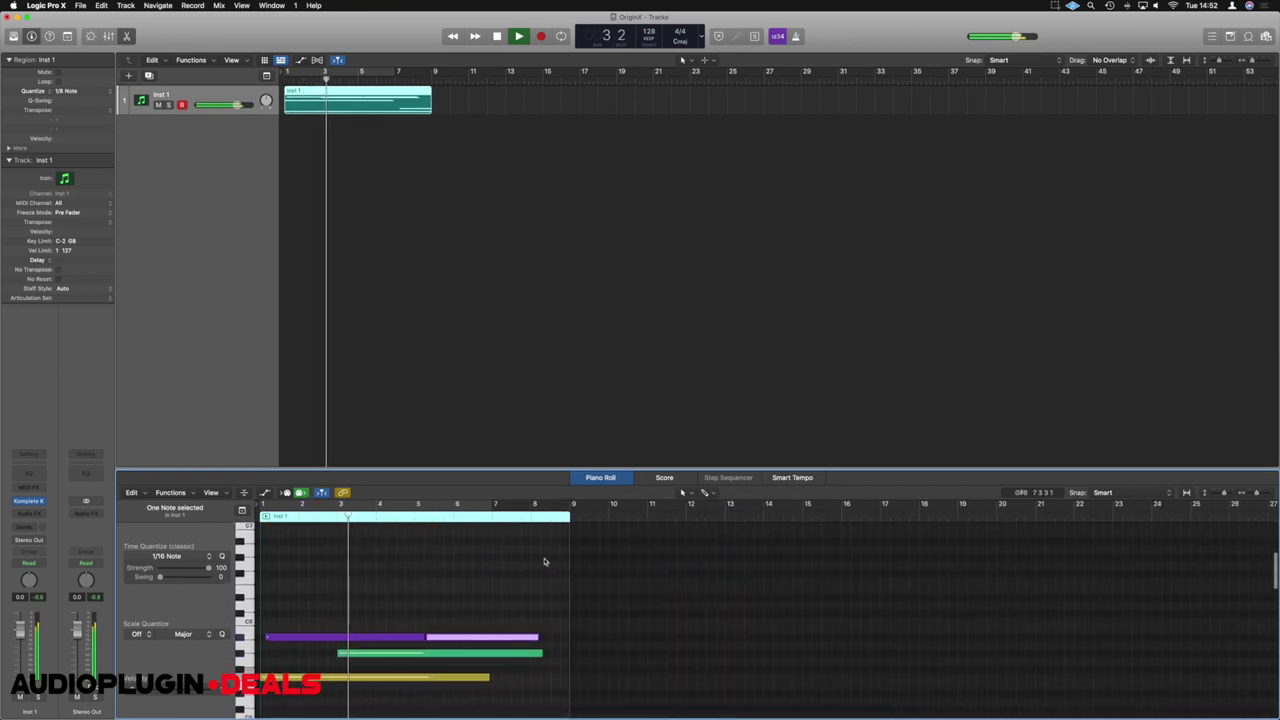
scroll(544, 561, down, 3)
click(540, 604)
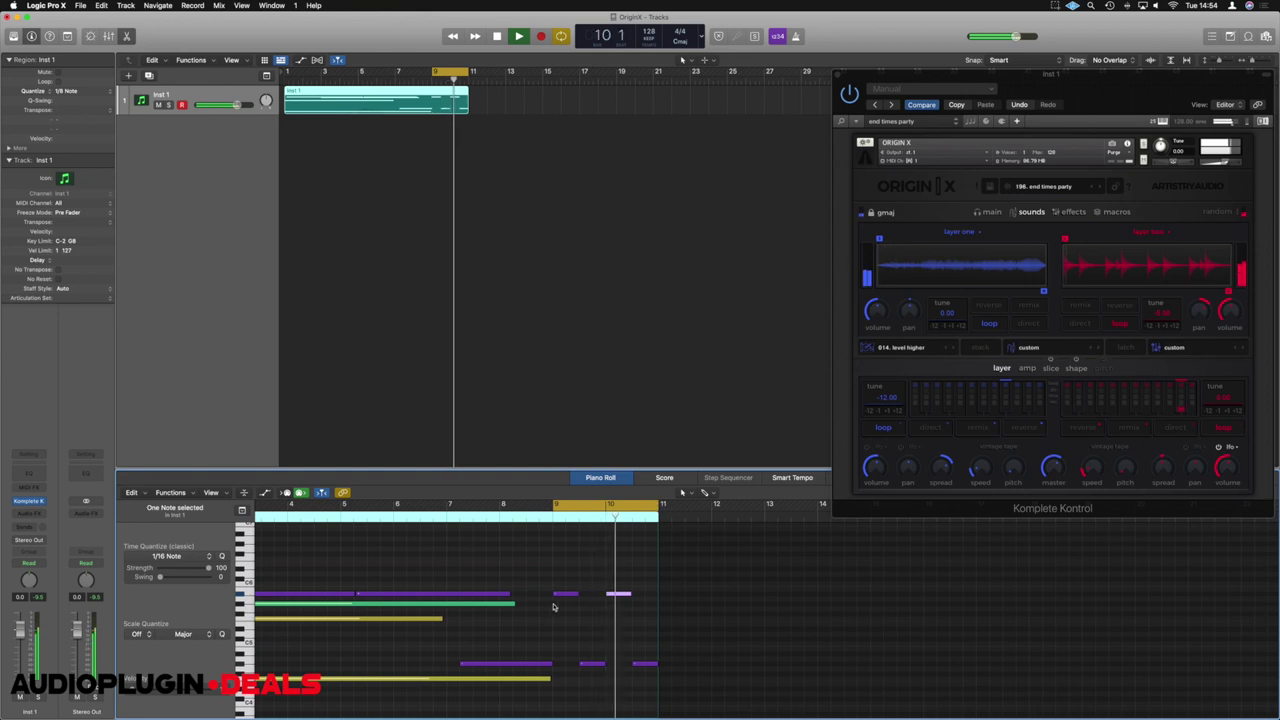
drag(554, 605, 657, 605)
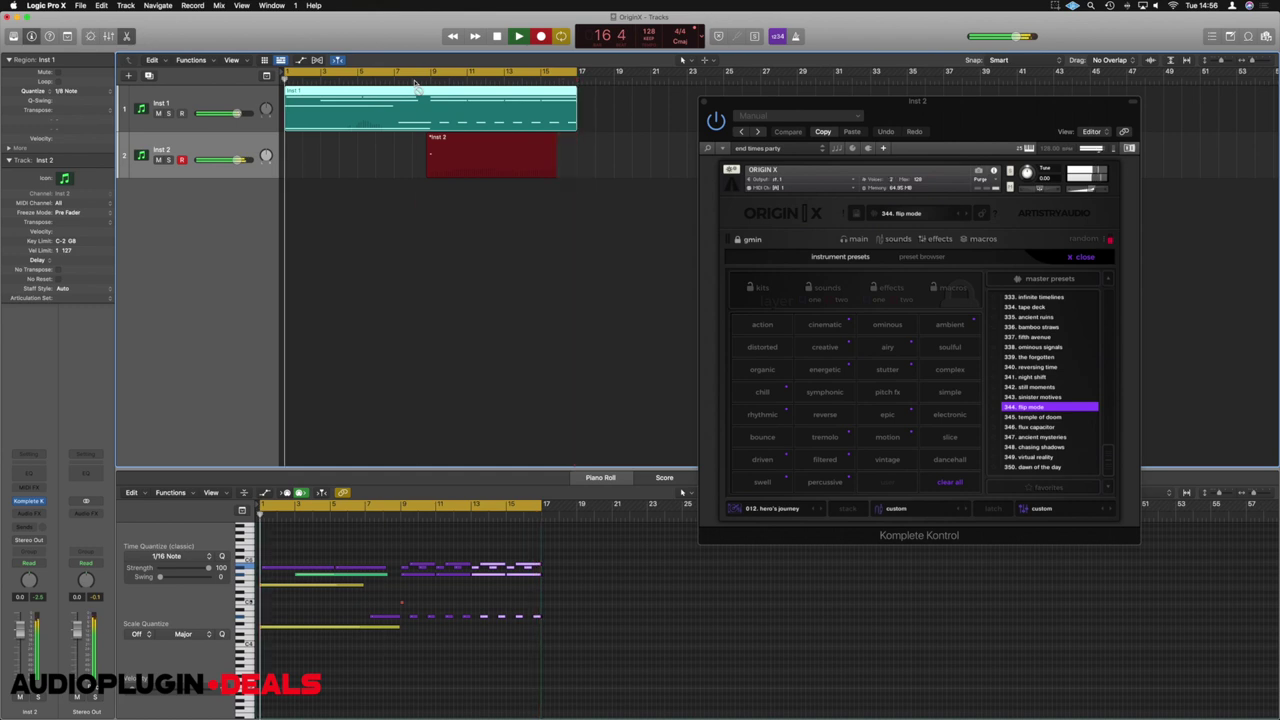
- Stop recording the Inst 2 part and open the shape page of Inst 1's Origin X instrument
key(space)
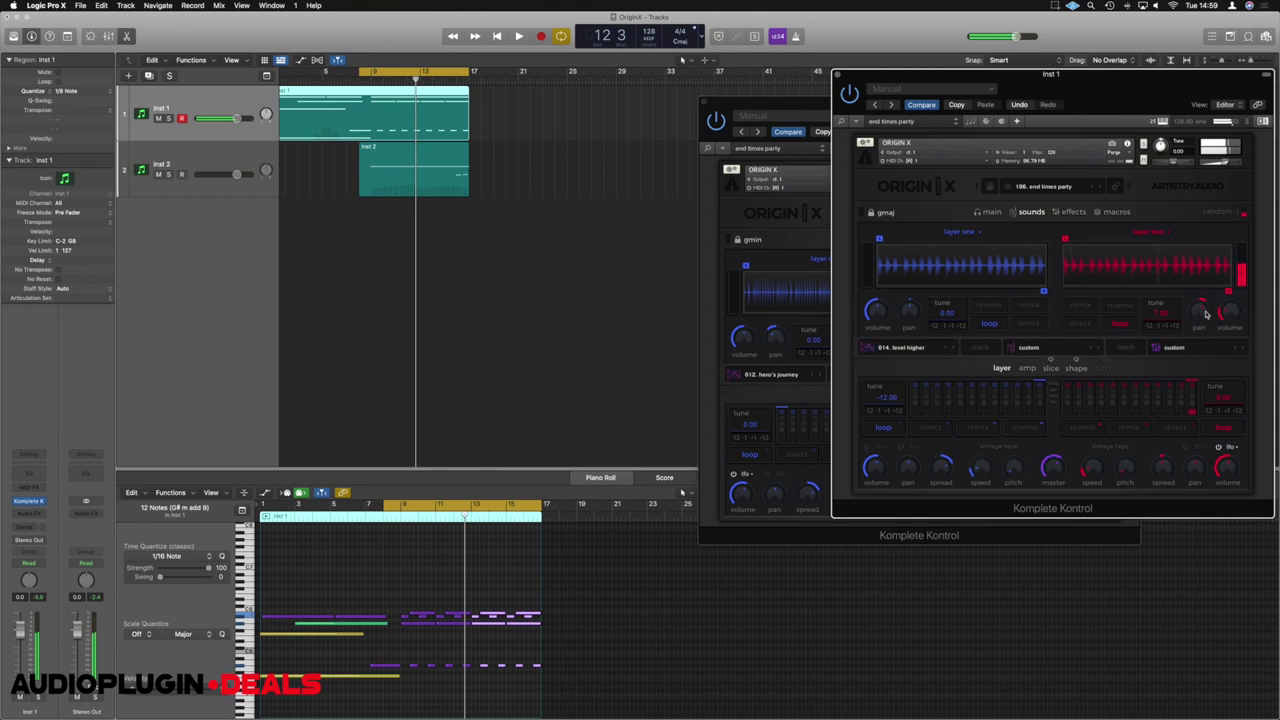
click(1077, 369)
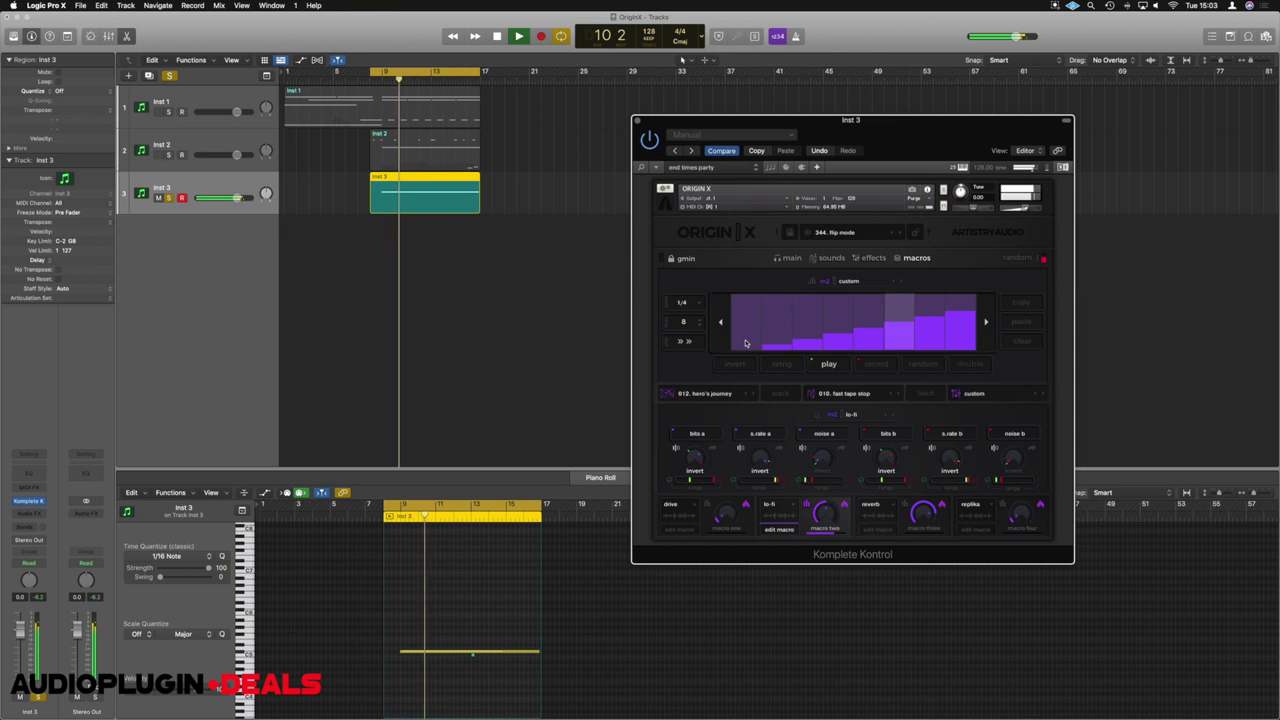
- Redraw the macro two sequence on Inst 3 to descend from its fifth step to its eighth, and open the effects page
click(932, 333)
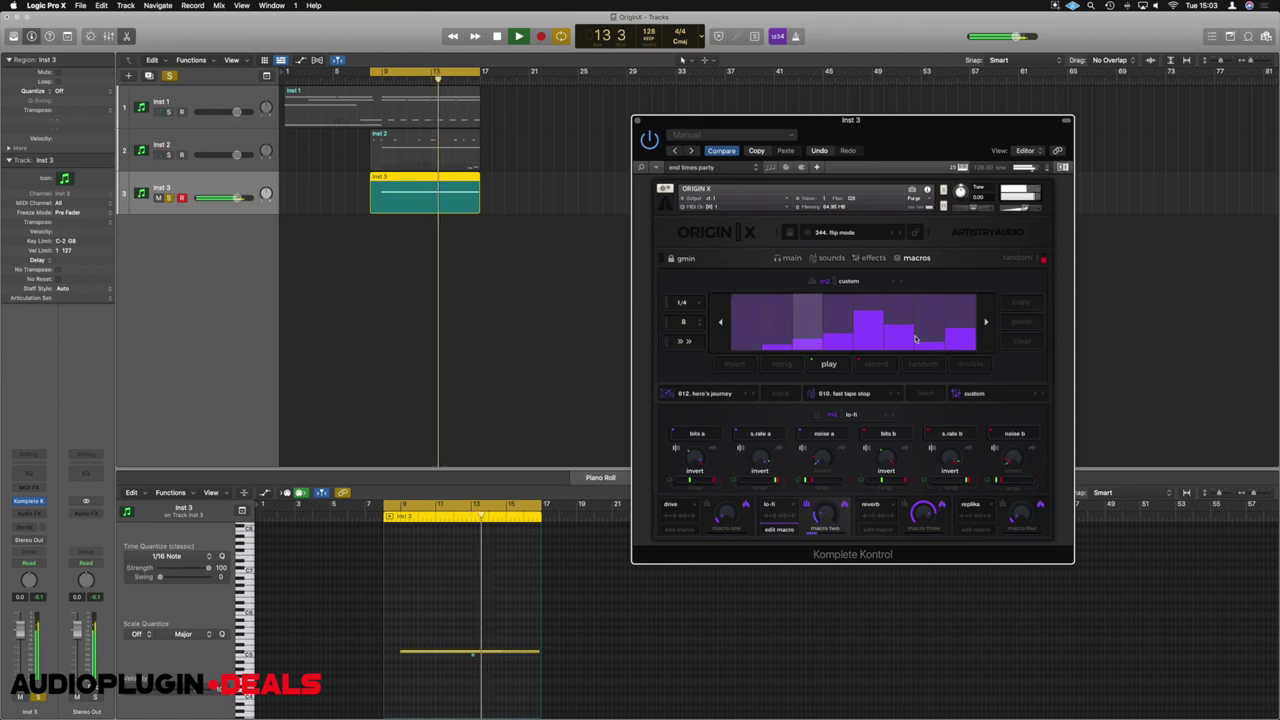
click(874, 321)
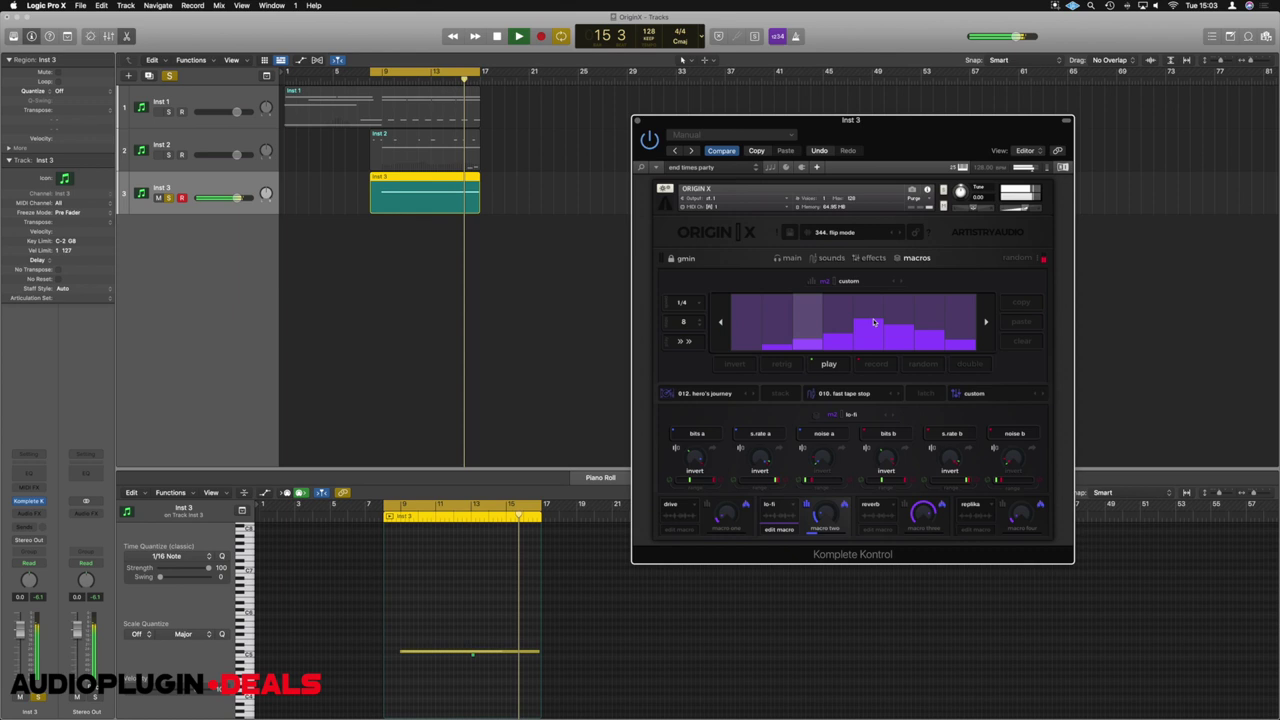
click(870, 258)
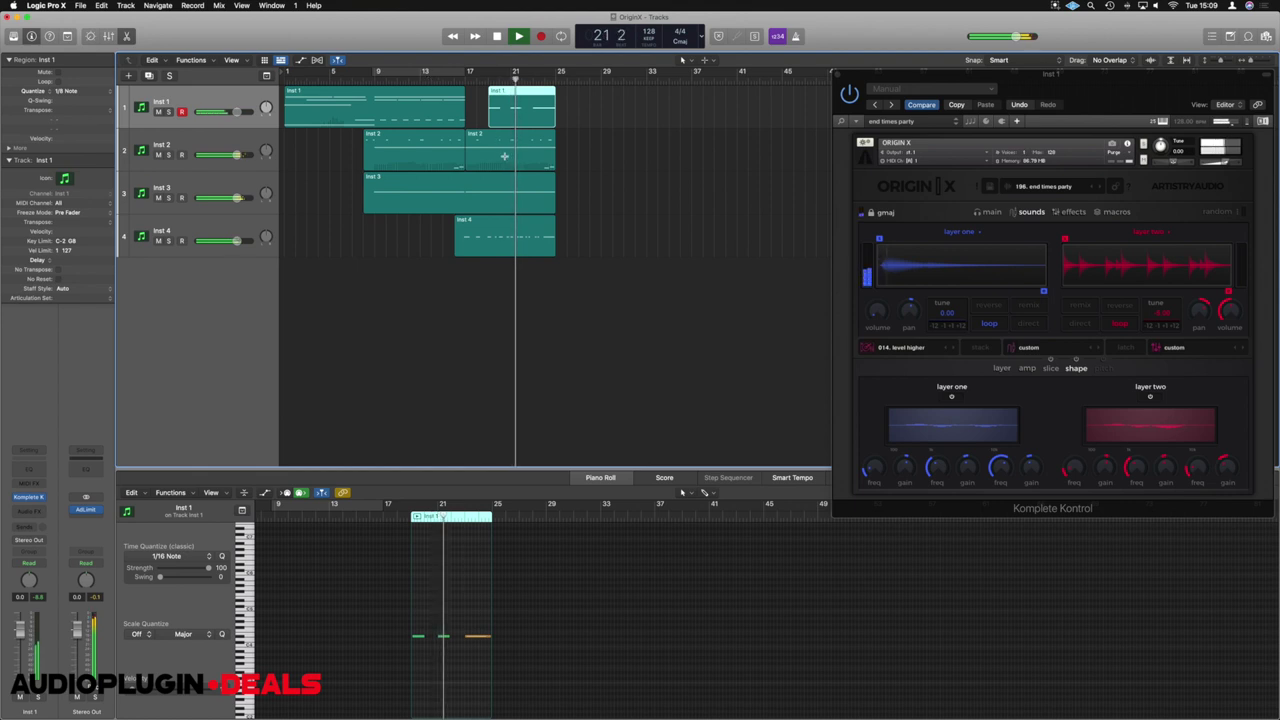
- Enable remix for layer one of Inst 1 and play the arrangement from the beginning
click(1029, 306)
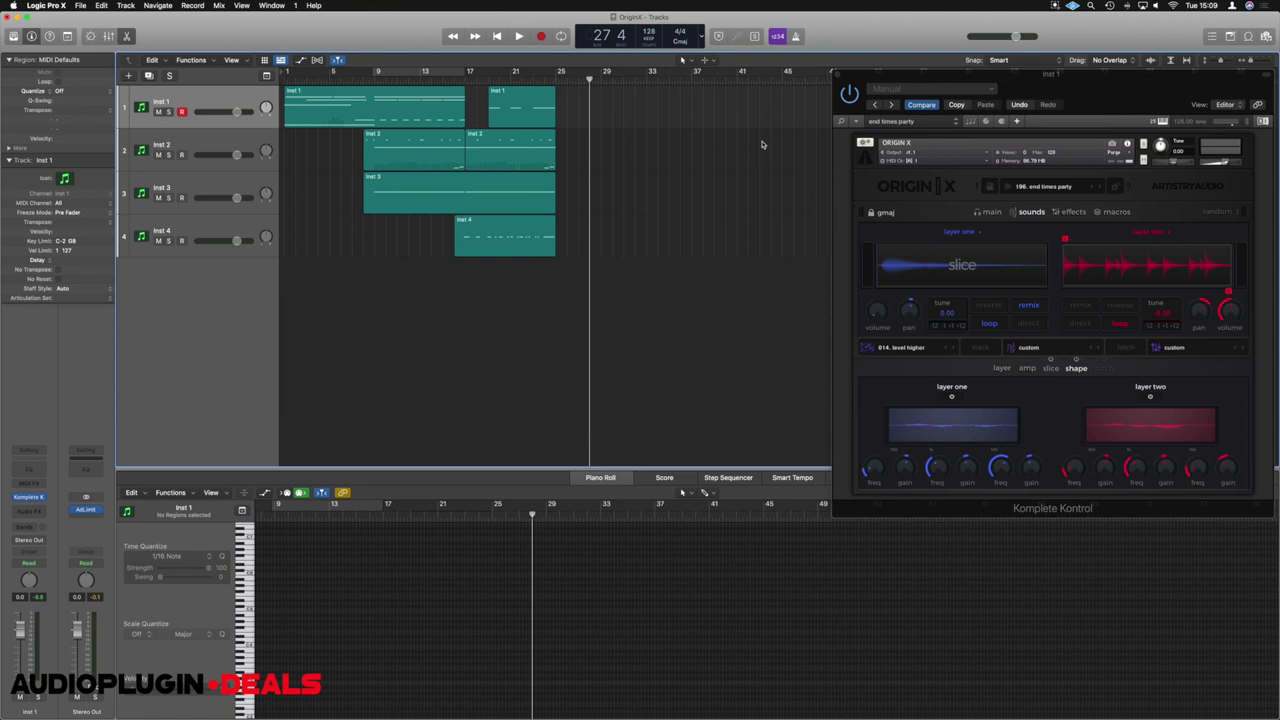
key(Return)
key(space)
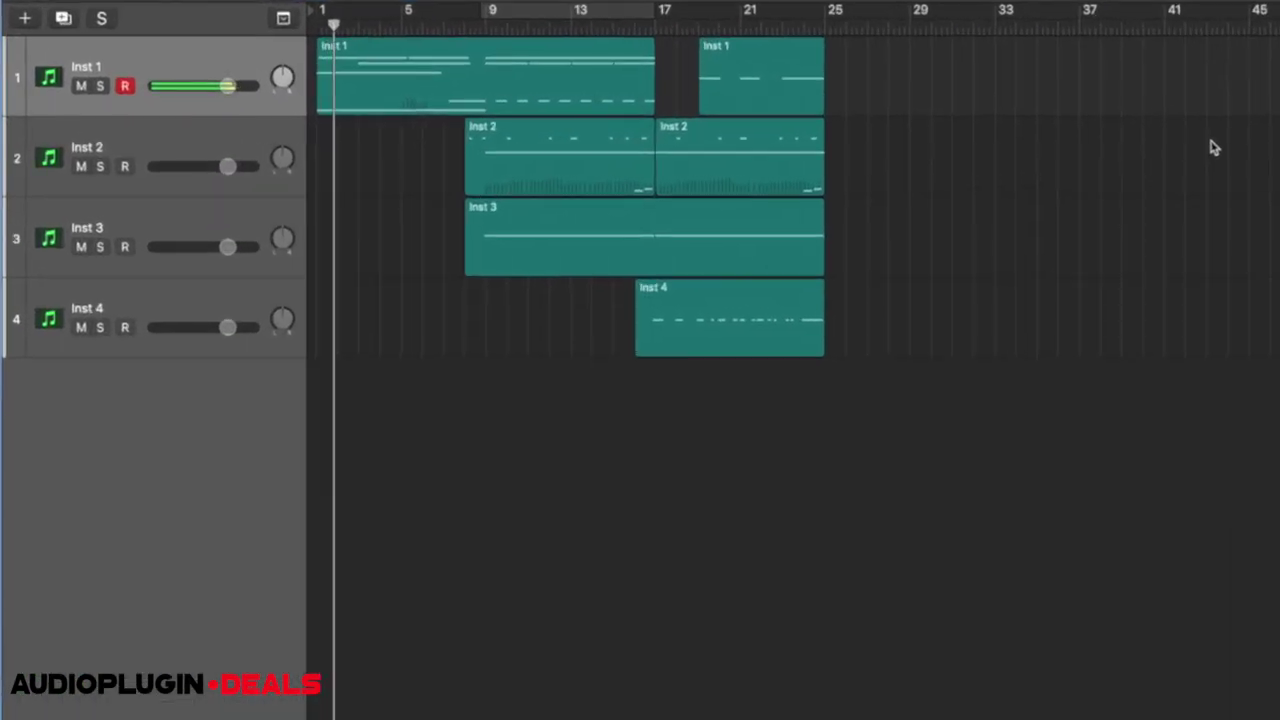